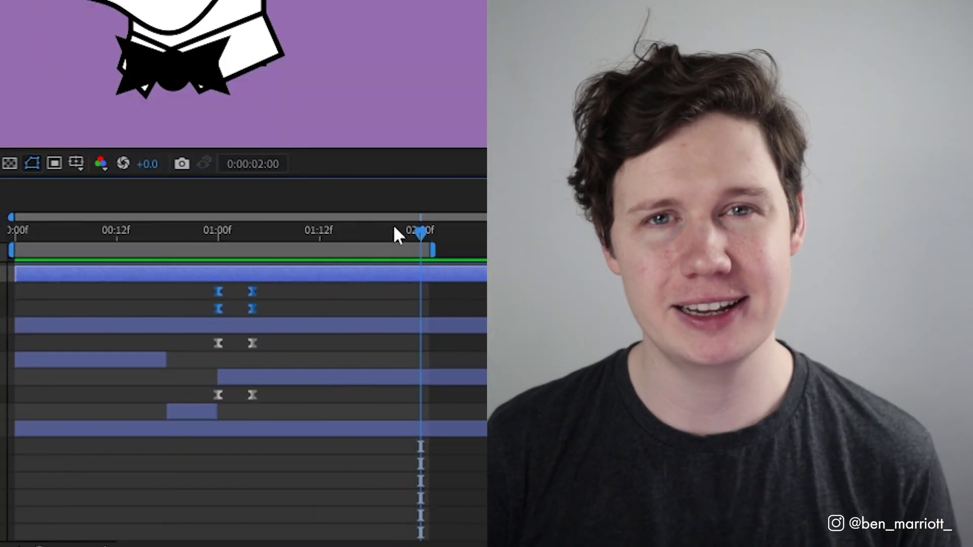
key(ctrl+v)
drag(274, 356, 212, 345)
key(ctrl+c)
key(ctrl+v)
drag(276, 409, 214, 398)
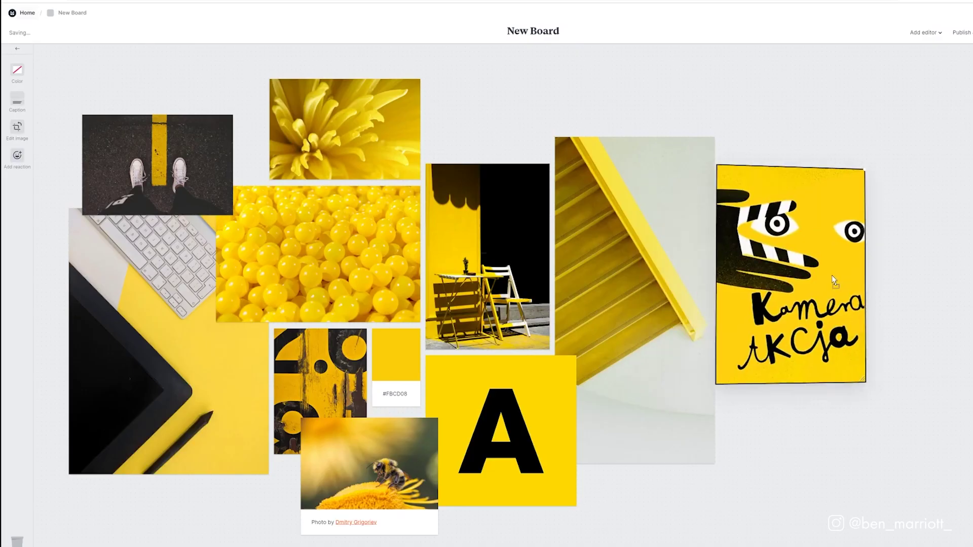
Arrange the runway photo with the women's backstage and makeup pictures on the fashion show board.
drag(831, 275, 752, 183)
drag(782, 288, 730, 238)
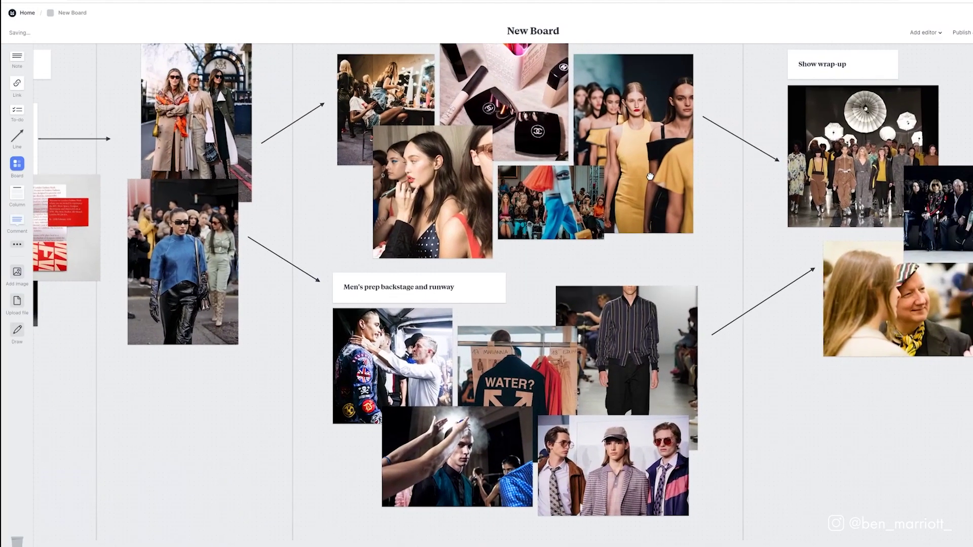
scroll(895, 304, right, 2)
click(895, 304)
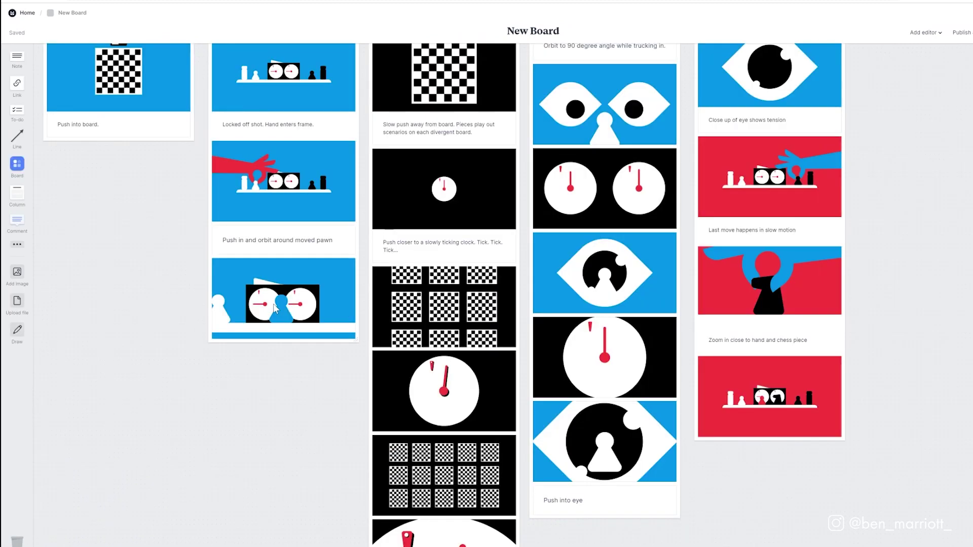
Arrange the storyboard frames, lining up the Scene 01 Frame 04 note and drawing with the first row.
drag(262, 264, 263, 146)
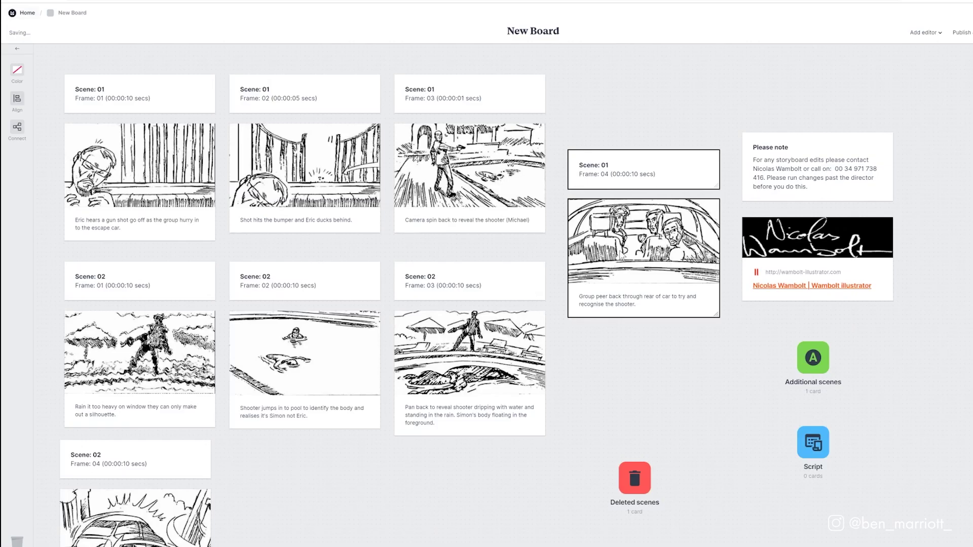
mouse_move(644, 167)
mouse_down()
mouse_move(650, 91)
mouse_move(634, 94)
mouse_up()
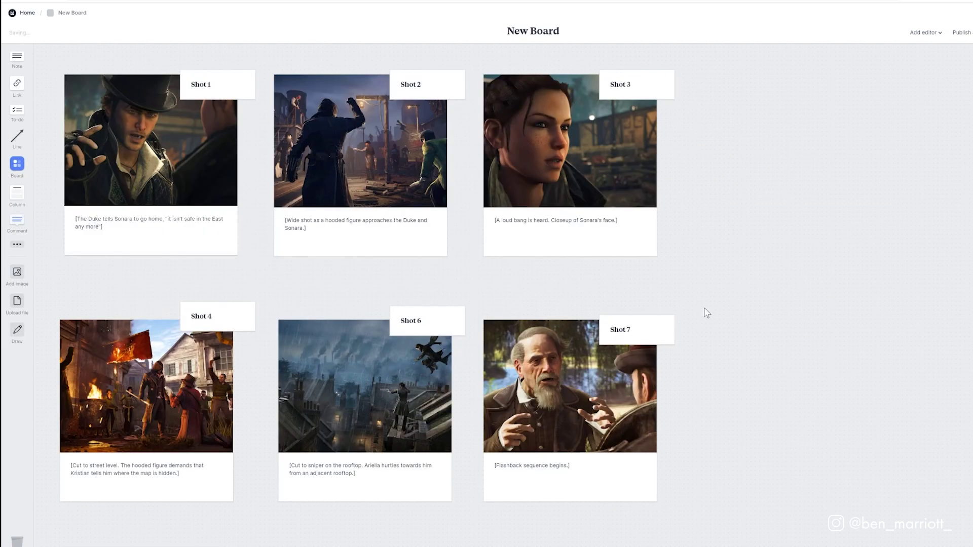
scroll(761, 304, down, 1)
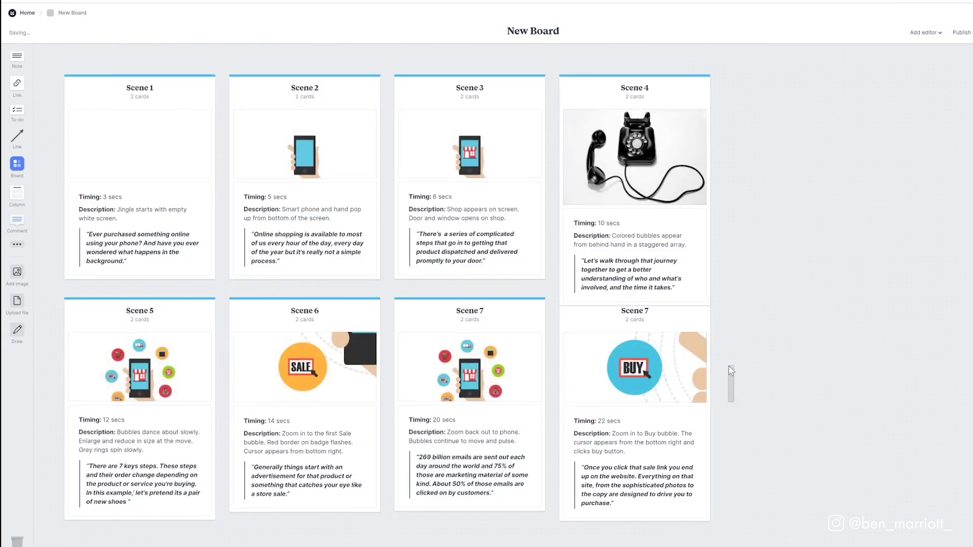
click(276, 482)
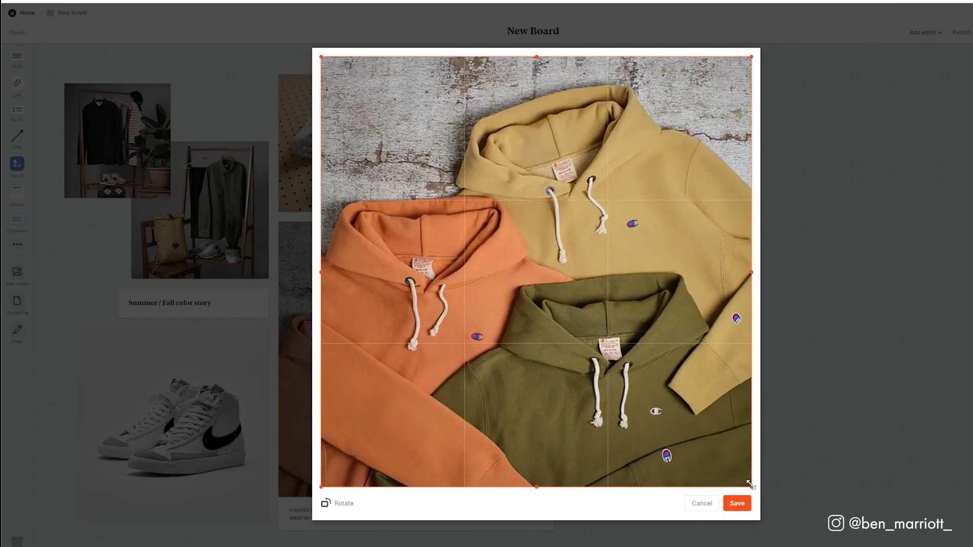
Place the Poste Italiane stamp artwork among the illustrations and comment "Love this!" on the pink running skeleton image.
drag(750, 484, 623, 355)
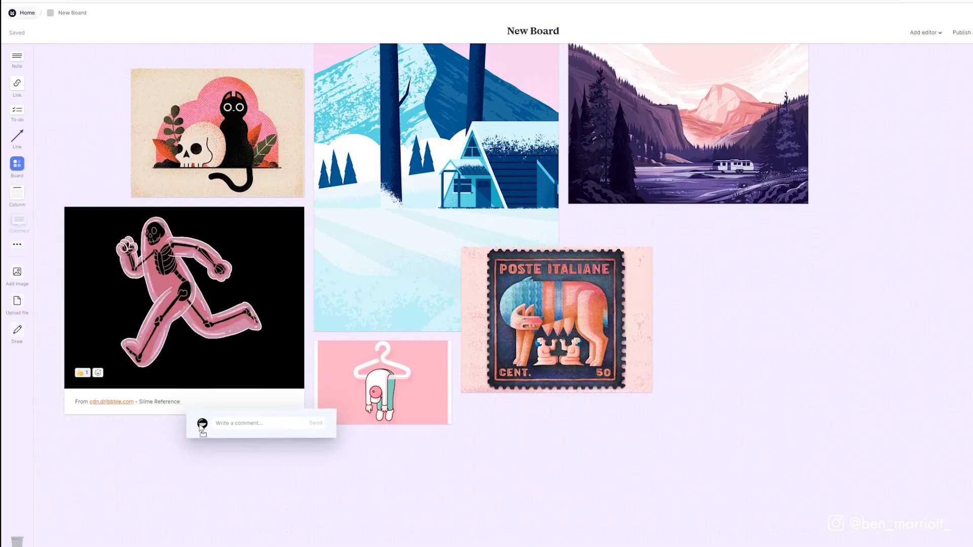
click(202, 428)
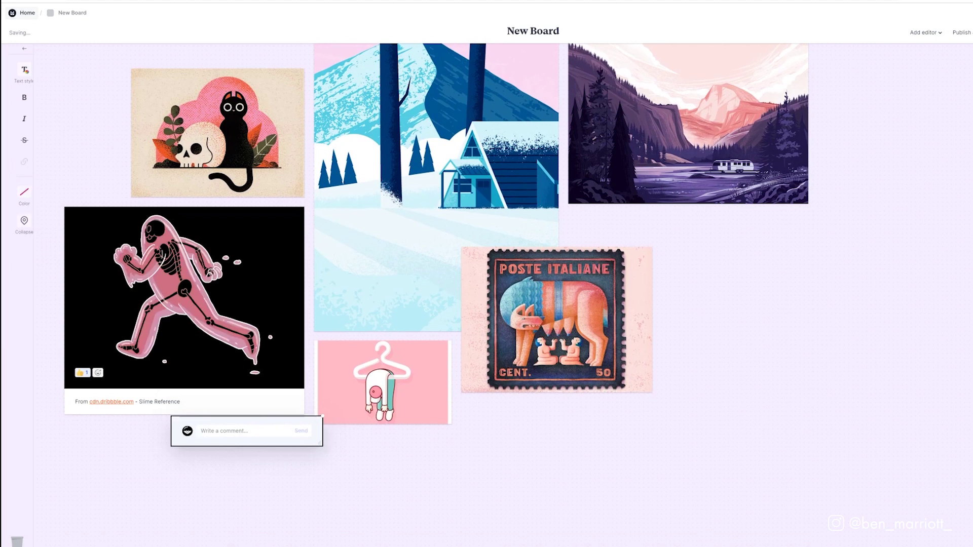
text(Love this!)
key(Return)
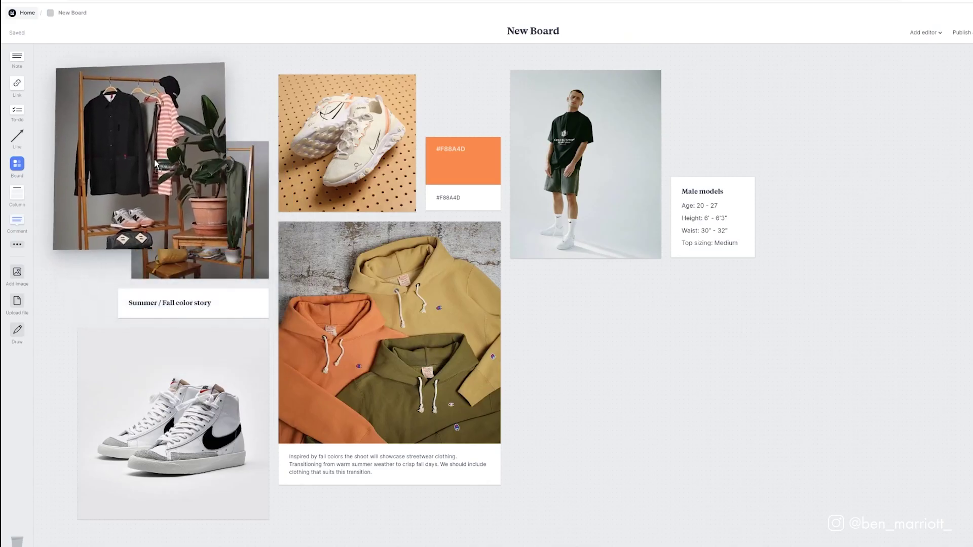
Position the clothing rack photo above the "Summer / Fall color story" note.
drag(202, 231, 135, 184)
drag(119, 120, 151, 158)
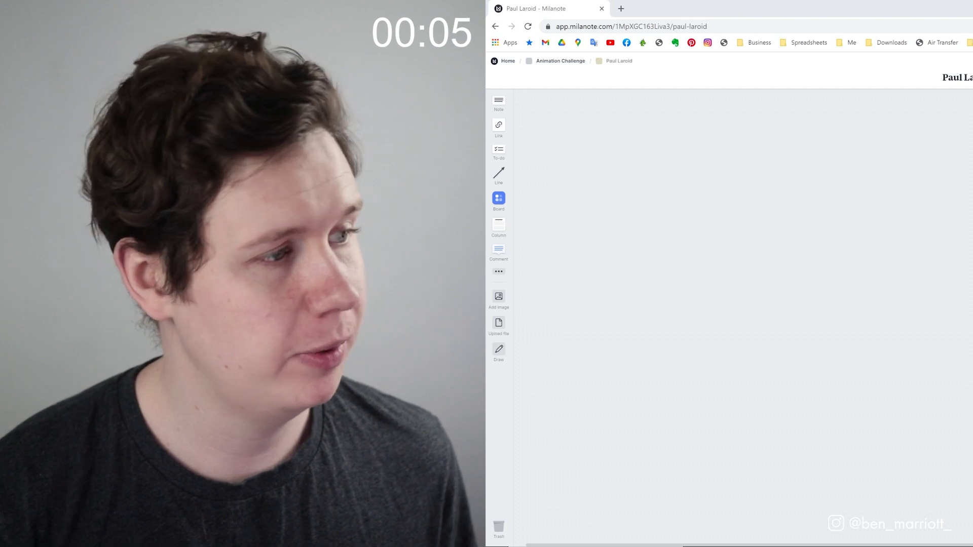
Add a "Brief:" note with bullets Charming, Integrate Photography, Relatable, Strong Silhouette and Enhance the Worldbuilding.
drag(500, 102, 664, 146)
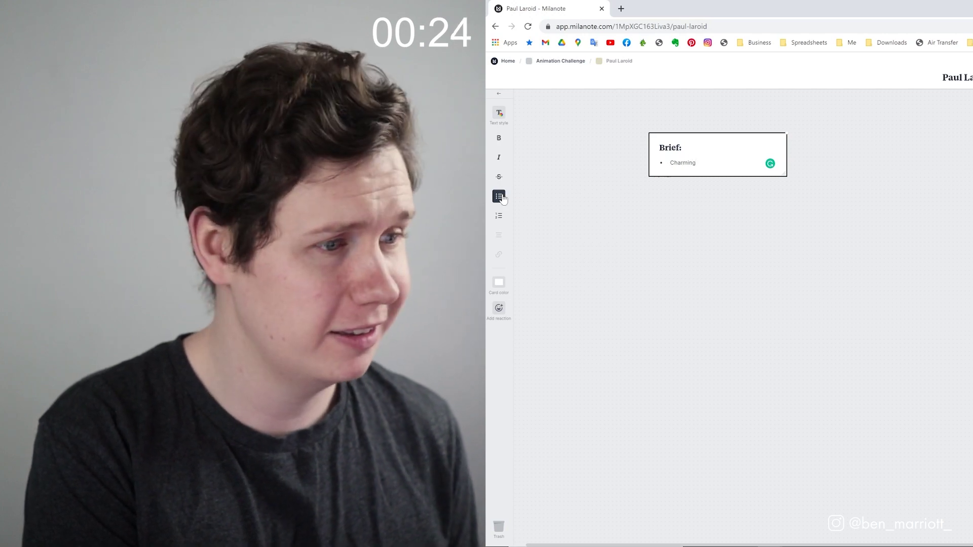
key(Return)
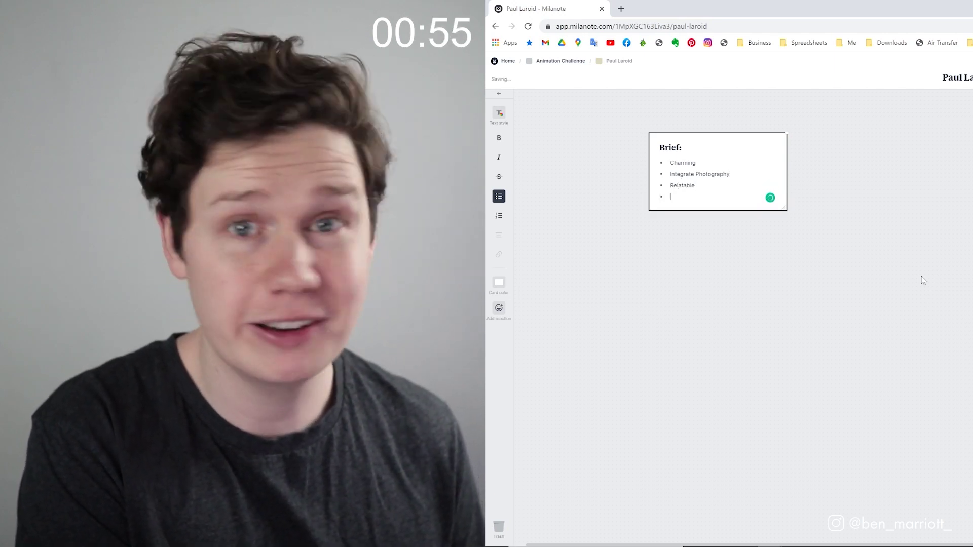
text(rong Silhouette)
key(Return)
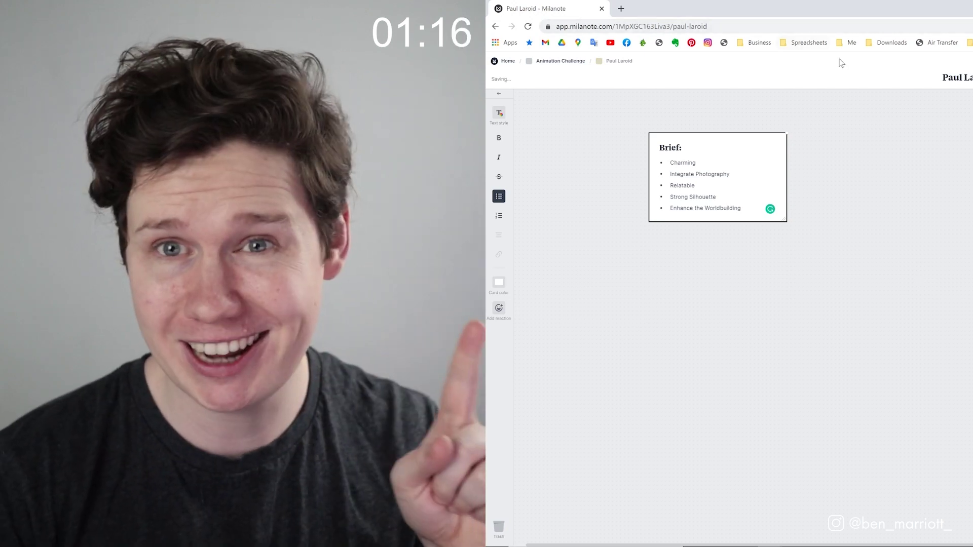
click(884, 146)
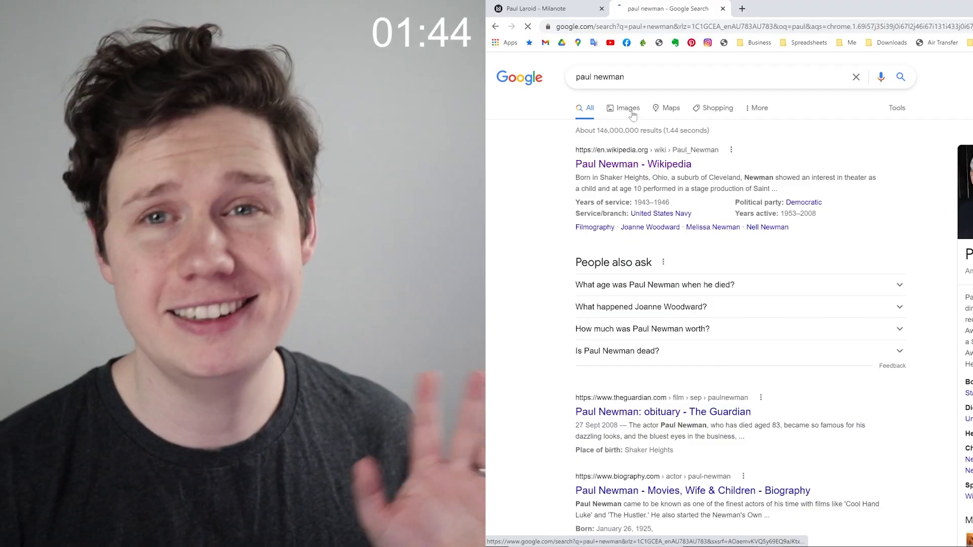
Find reference pictures by searching Google Images for "paul newman sting".
click(633, 115)
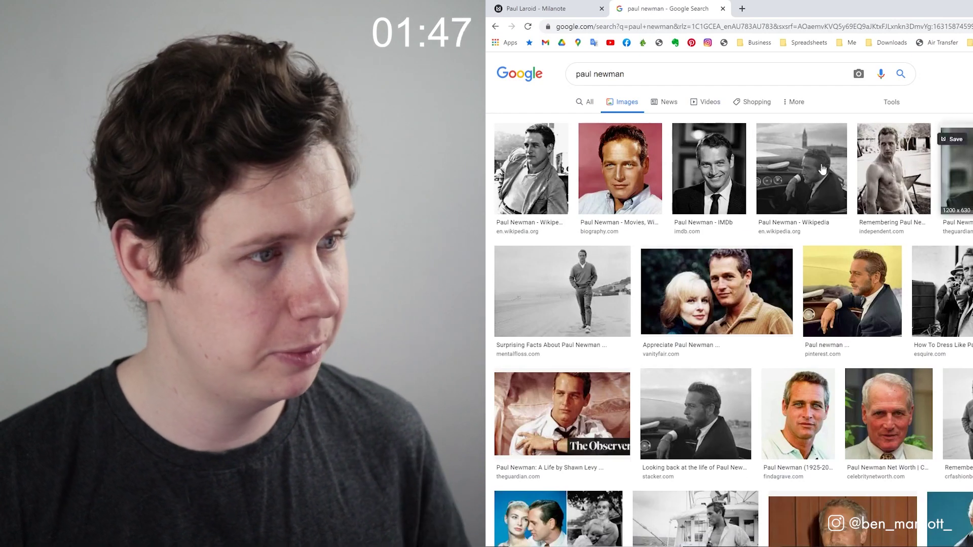
click(760, 74)
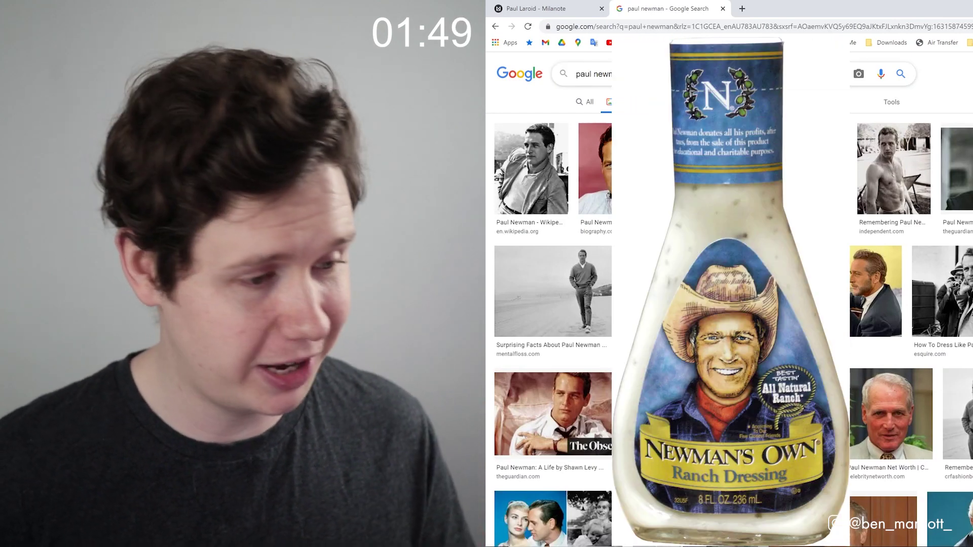
text(sting)
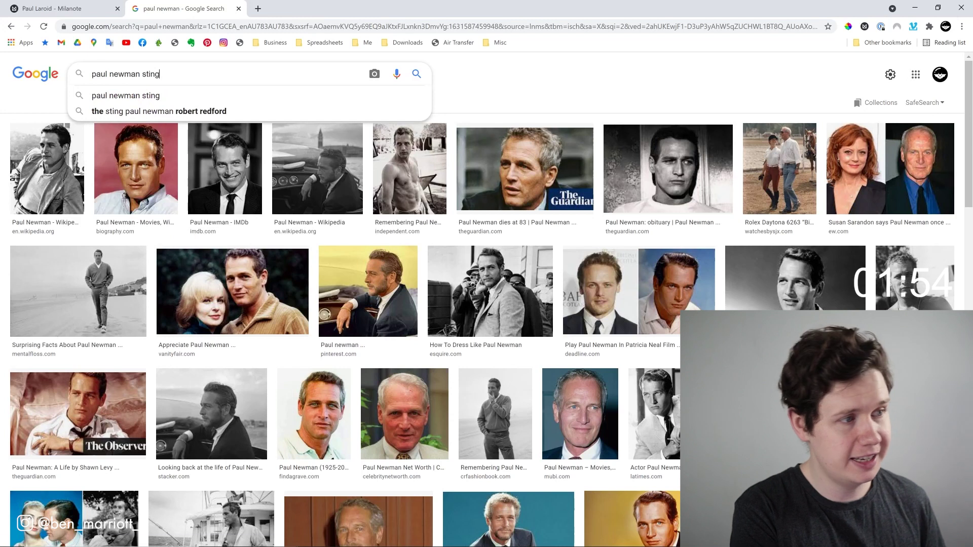
key(Return)
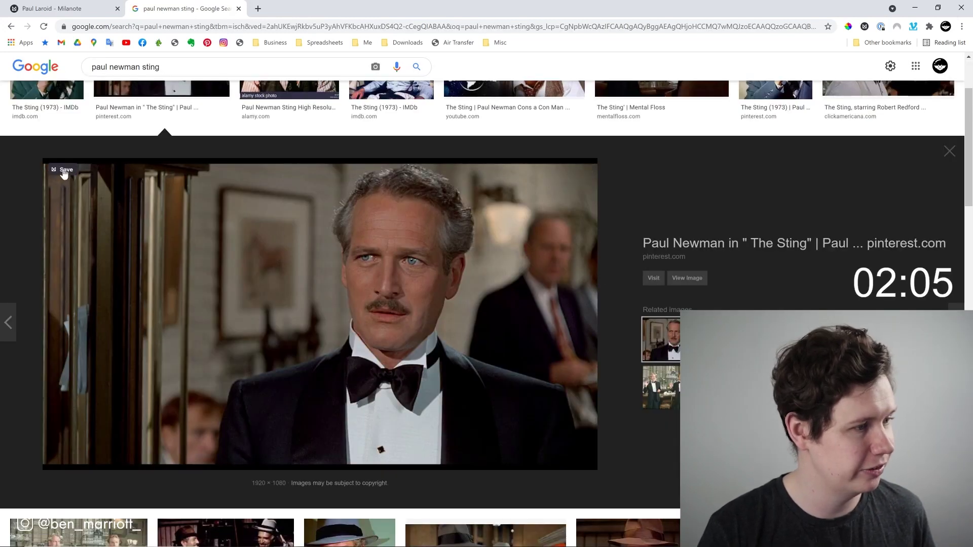
Save the black tuxedo and bow tie film still to the Paul Laroid board and place it beside the Brief note.
click(64, 172)
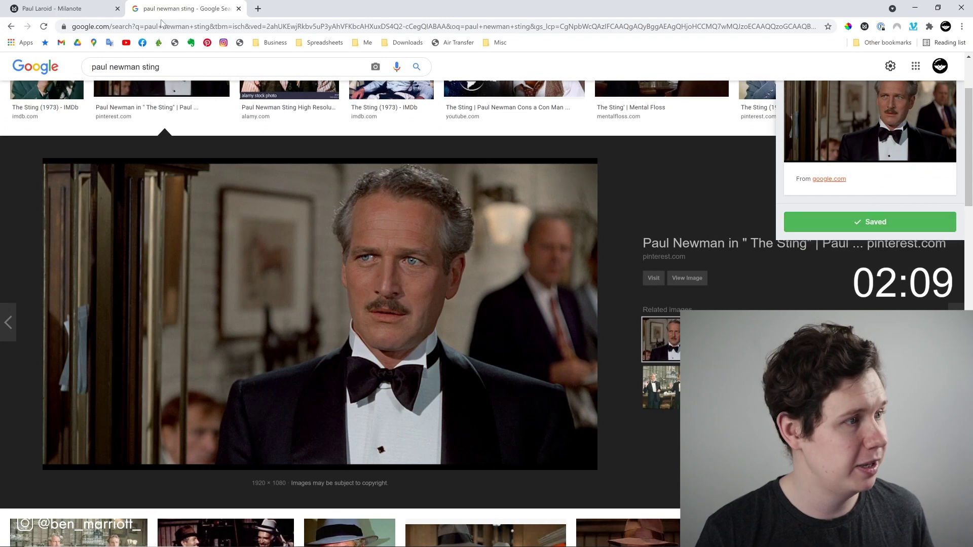
click(88, 11)
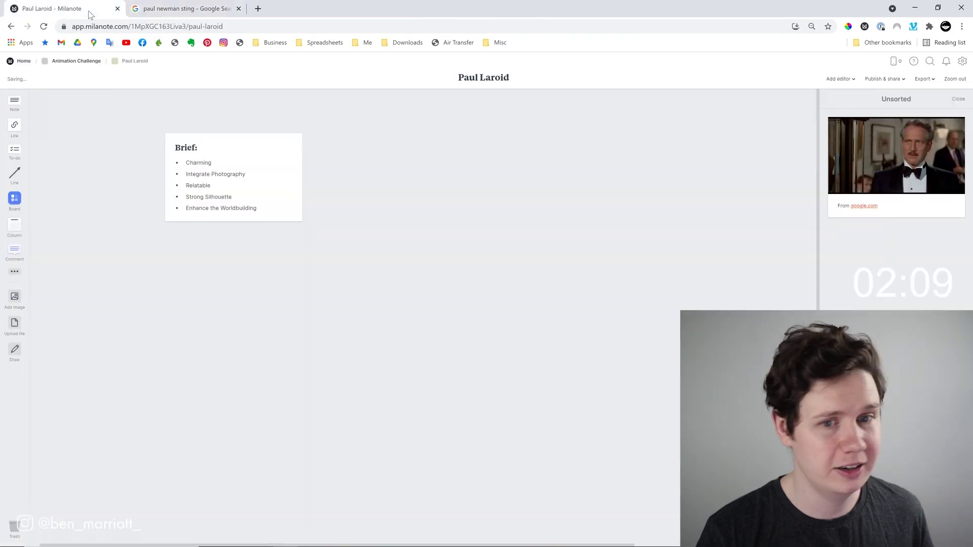
drag(894, 196, 391, 223)
Save the film still of the actor in the white dinner jacket to the Paul Laroid board.
click(178, 11)
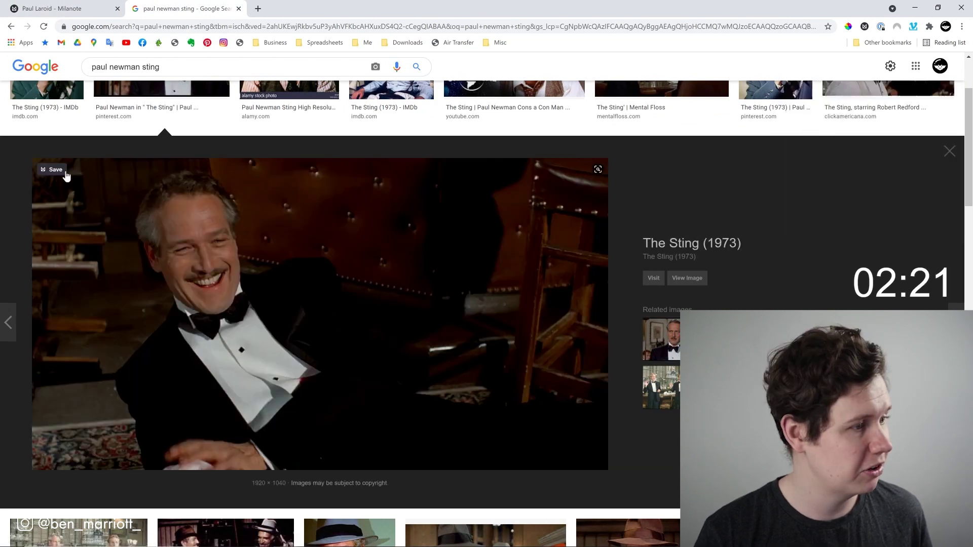
click(54, 172)
click(47, 11)
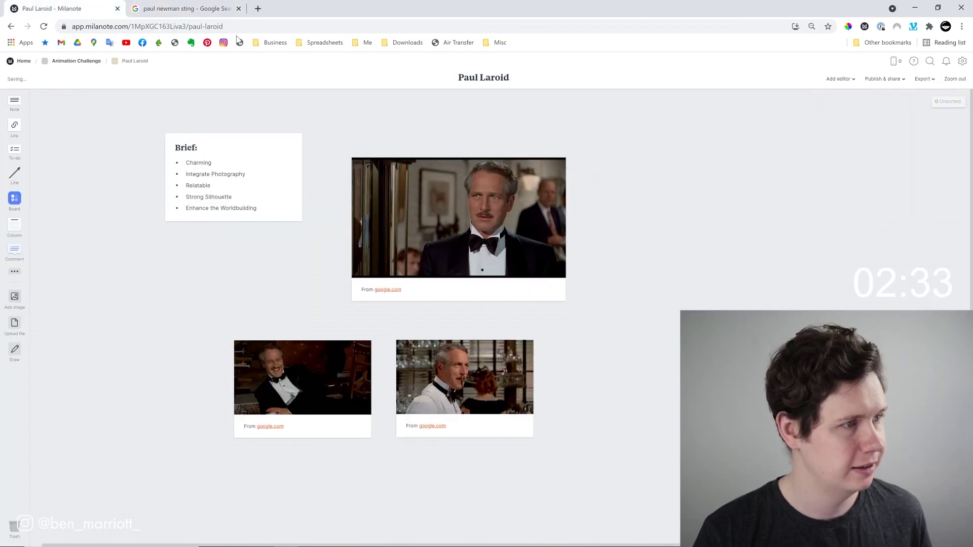
Return to Google Images and search for "polaroid".
click(182, 9)
scroll(328, 163, up, 3)
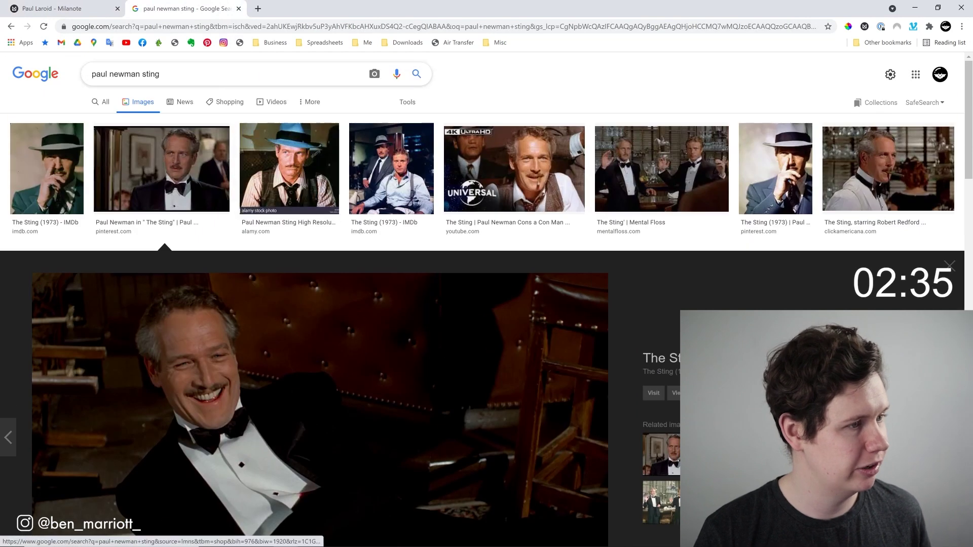
drag(216, 76, 1, 81)
text(polaroid)
key(Return)
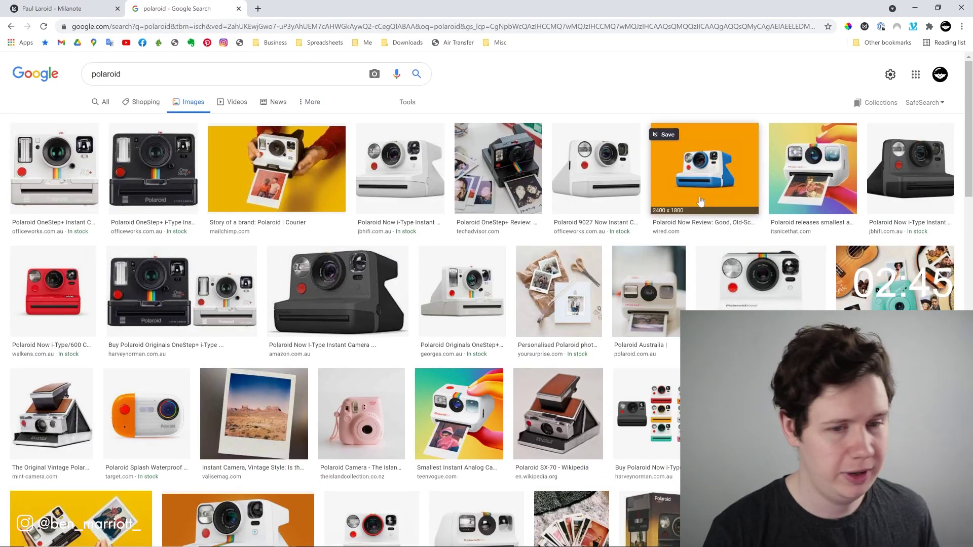
Save the yellow-background photo of hands holding a OneStep 2 camera to the Paul Laroid board.
mouse_move(314, 159)
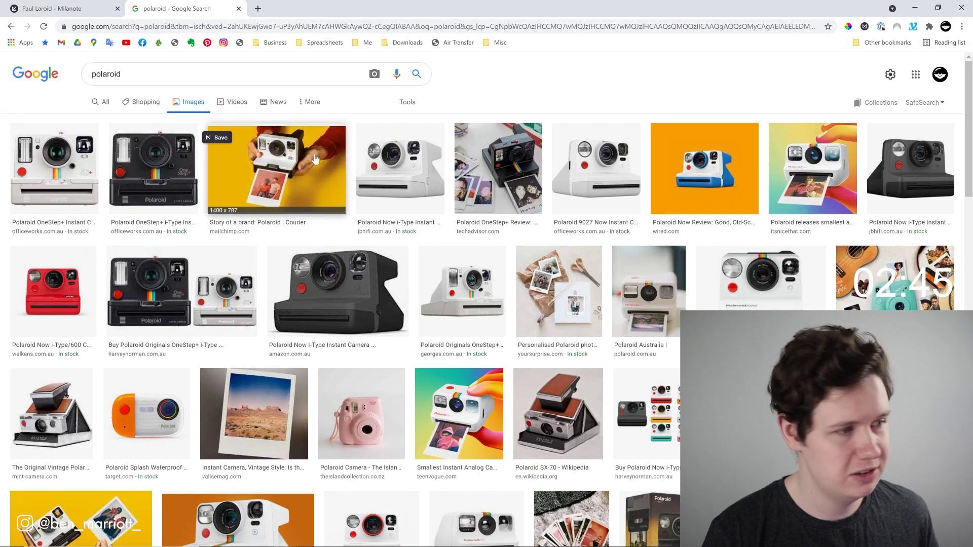
click(275, 183)
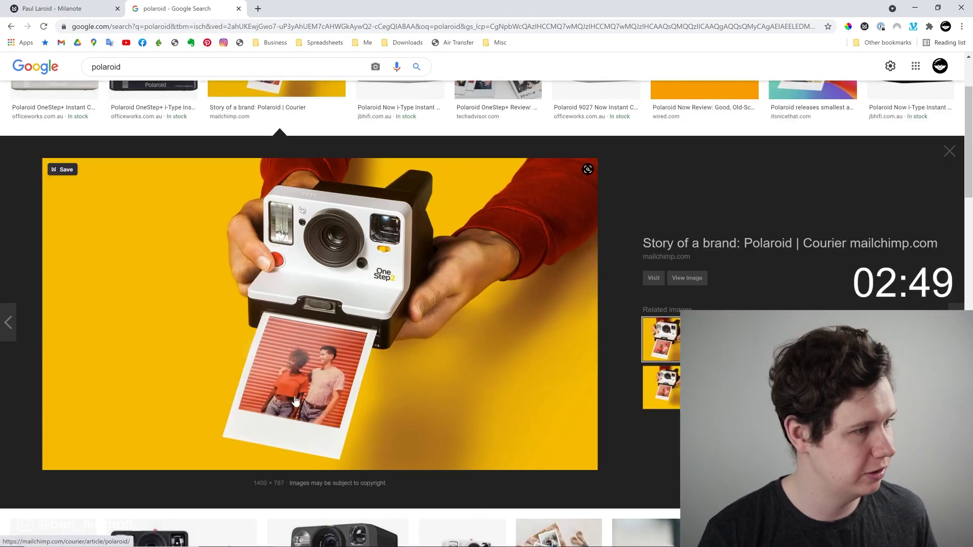
click(64, 171)
click(884, 221)
Search for "polaroid classic" and save the black Sun 660 camera photo with the blue background to the Paul Laroid board.
scroll(299, 177, up, 3)
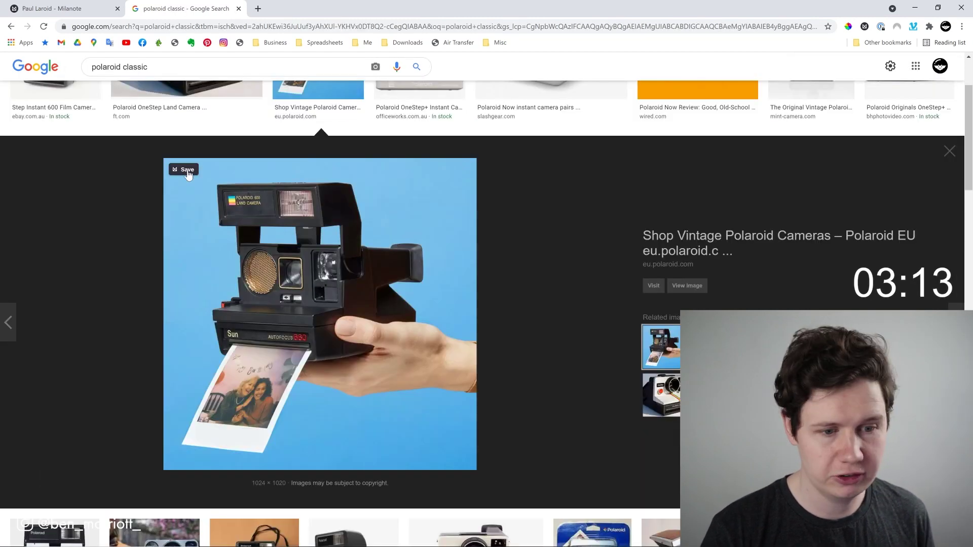
click(185, 170)
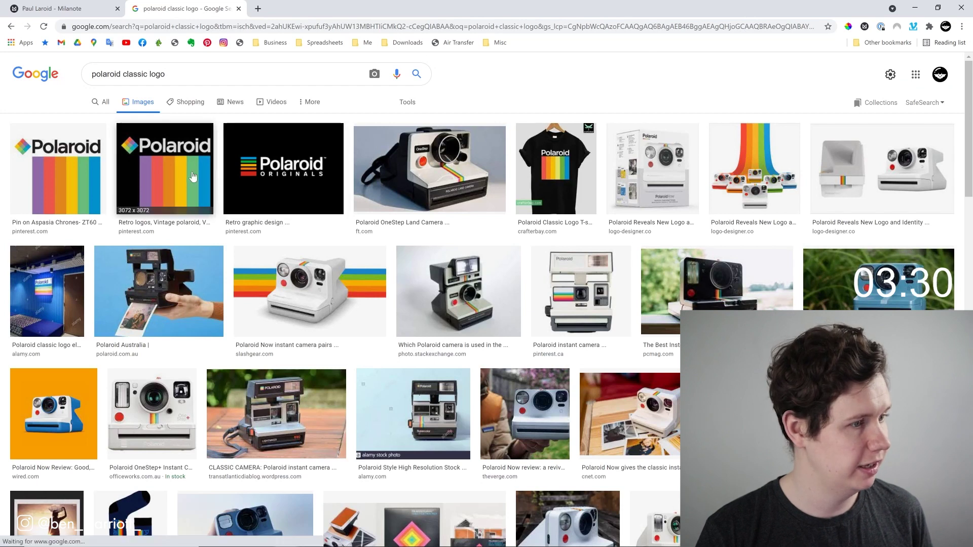
Save the "polaroid classic logo" image with the rainbow stripes to the Paul Laroid board.
click(205, 165)
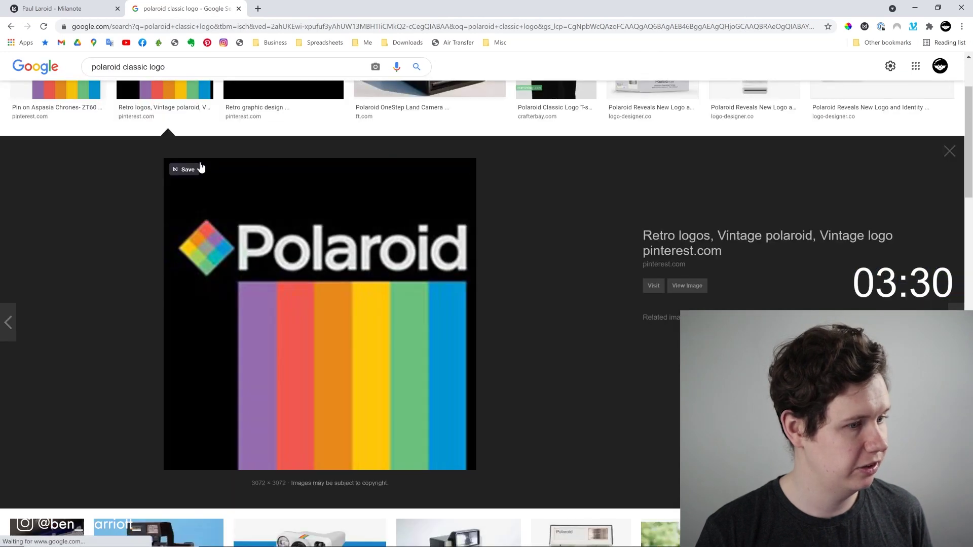
click(199, 173)
click(834, 300)
On the Paul Laroid board, group the film stills around the Brief note and lay out the saved Polaroid images beside them.
click(55, 8)
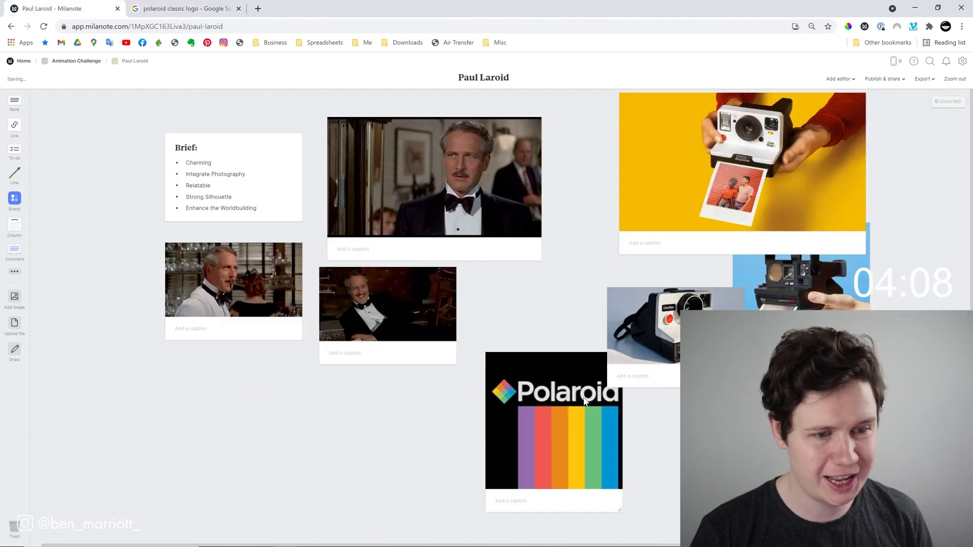
drag(552, 427, 571, 322)
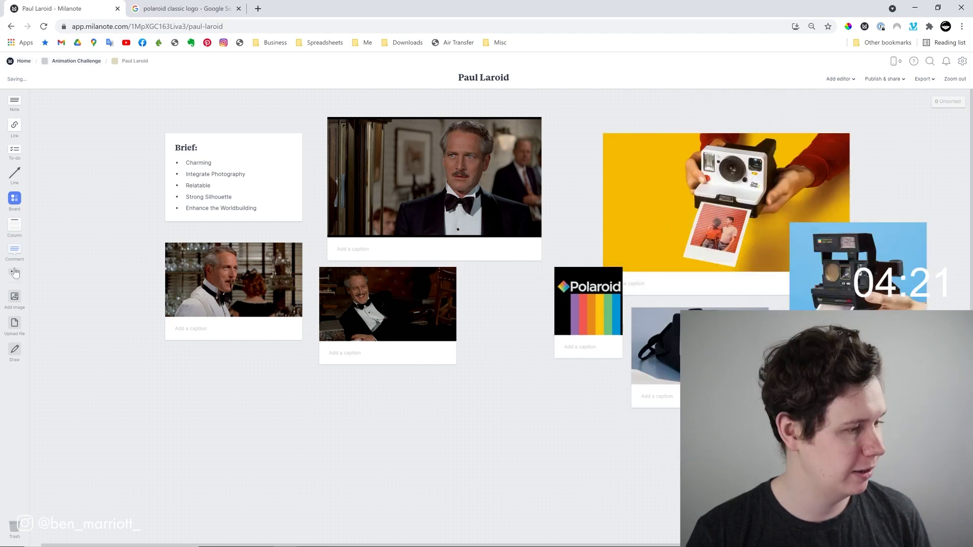
Add two color swatches below the Polaroid logo, Wisteria #956CAE and Carnation #F2584E, sampled from its stripes.
click(15, 272)
drag(71, 256, 474, 385)
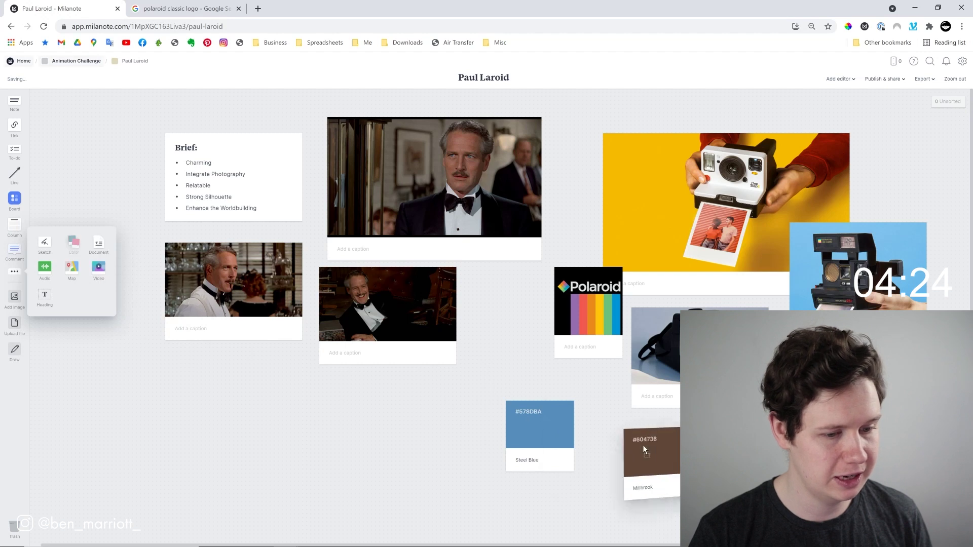
drag(665, 457, 592, 397)
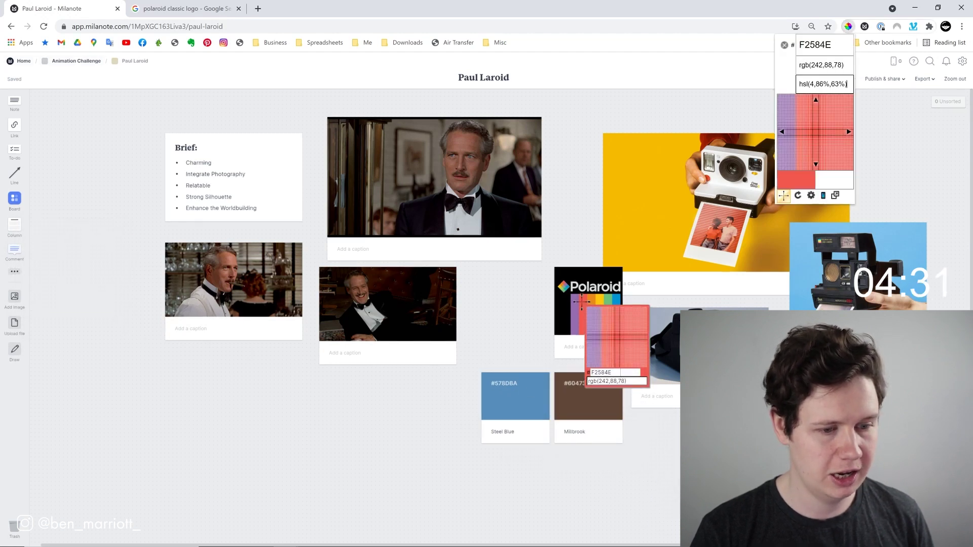
click(583, 302)
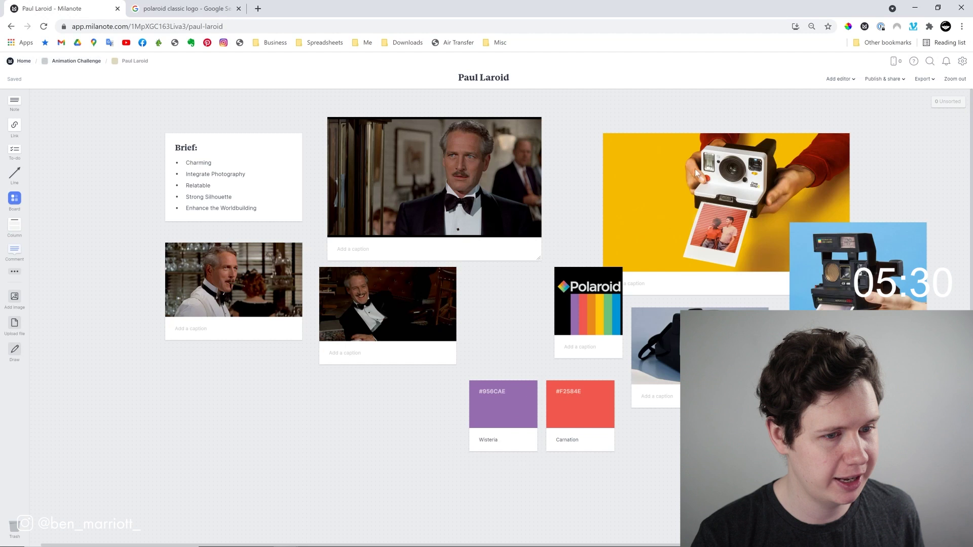
Draw a freehand arrow pointing up at the large bow tie film still and add handwritten strokes beside it.
click(14, 351)
drag(469, 280, 486, 270)
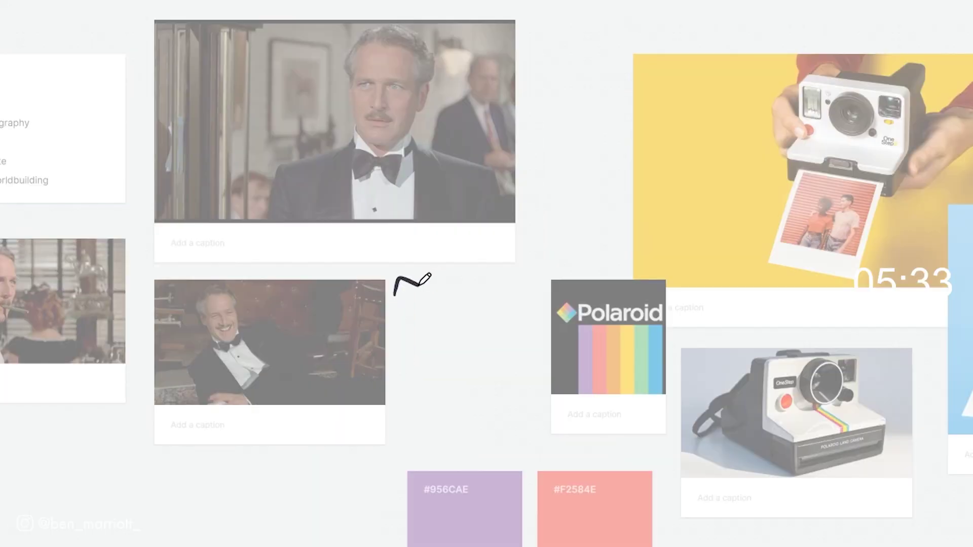
mouse_move(406, 279)
mouse_down()
mouse_move(412, 326)
mouse_move(444, 369)
mouse_up()
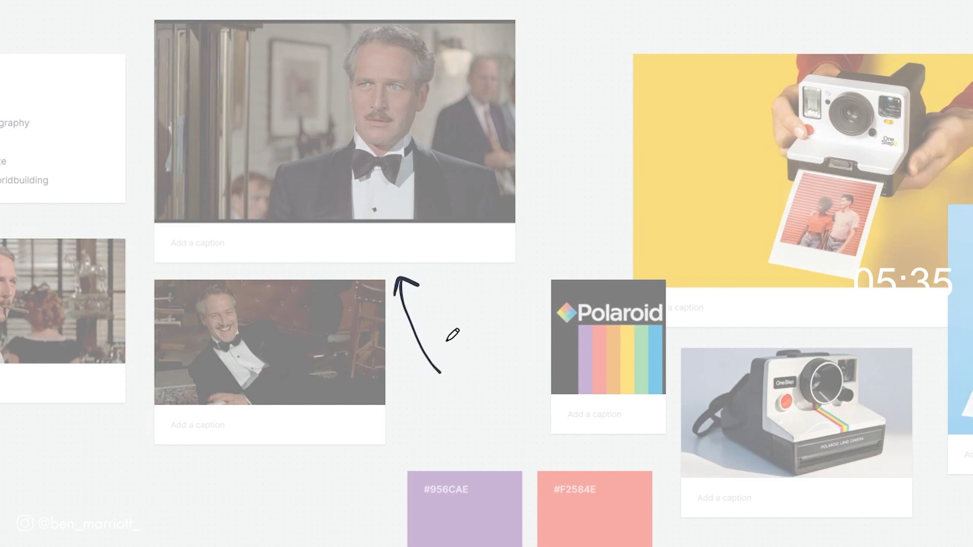
mouse_move(448, 308)
mouse_down()
mouse_move(460, 413)
mouse_move(524, 322)
mouse_up()
drag(462, 334, 469, 370)
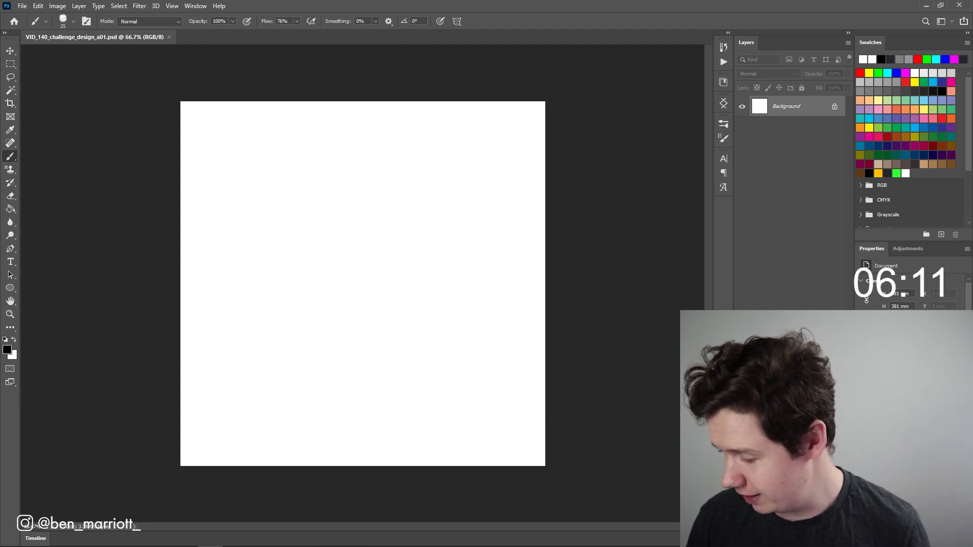
In Photoshop, add a new layer and sketch the head outline with a pointed chin and a neck beneath it.
key(ctrl+shift+alt+n)
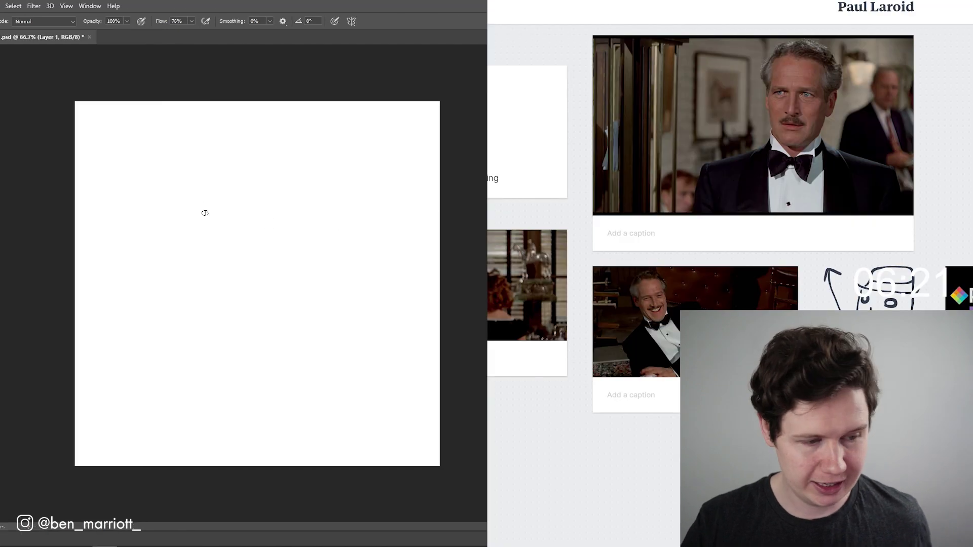
drag(322, 183, 292, 304)
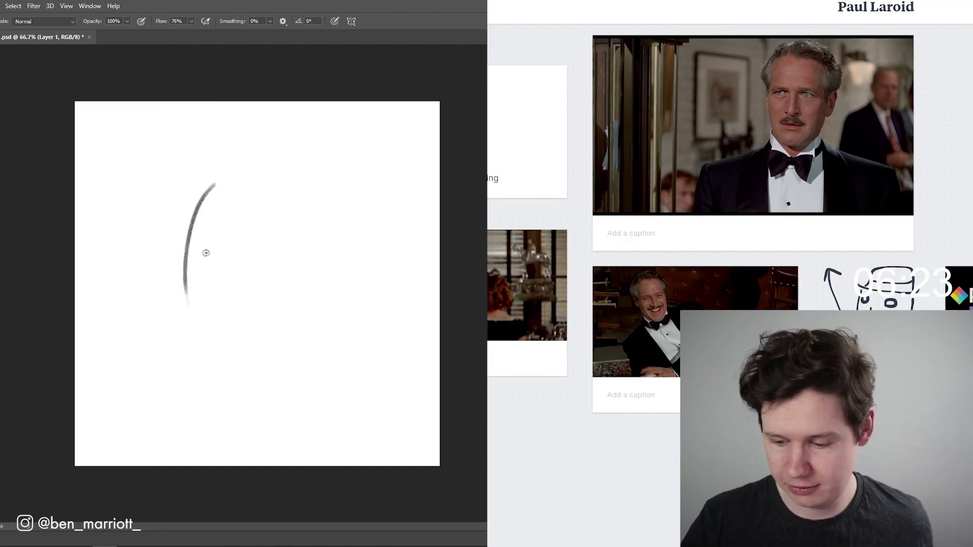
mouse_move(184, 270)
mouse_down()
mouse_move(218, 353)
mouse_move(315, 253)
mouse_up()
mouse_move(217, 176)
mouse_down()
mouse_move(308, 203)
mouse_move(301, 218)
mouse_move(313, 232)
mouse_move(234, 326)
mouse_up()
drag(189, 302, 276, 317)
drag(299, 274, 293, 378)
mouse_move(214, 344)
mouse_down()
mouse_move(218, 374)
mouse_move(290, 361)
mouse_up()
drag(301, 284, 291, 355)
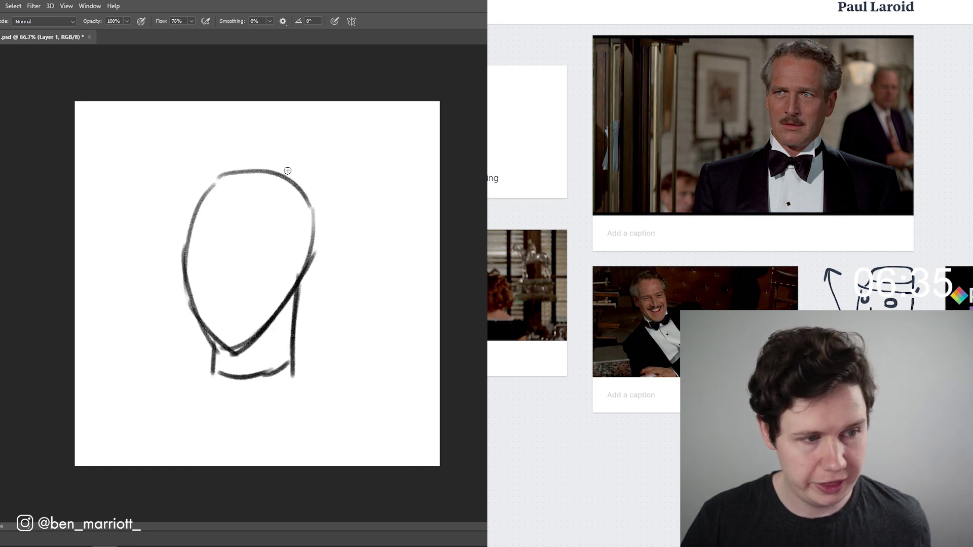
Sketch the angled nose, the short moustache and mouth strokes, and two solid black oval eyes on the face.
drag(230, 242, 231, 287)
drag(234, 293, 249, 289)
drag(217, 304, 252, 298)
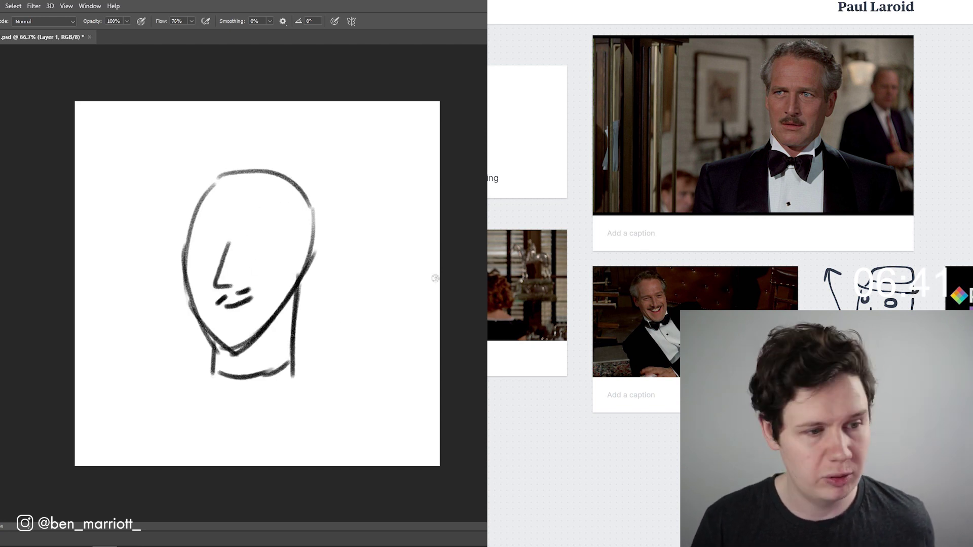
drag(268, 233, 266, 237)
drag(208, 229, 210, 234)
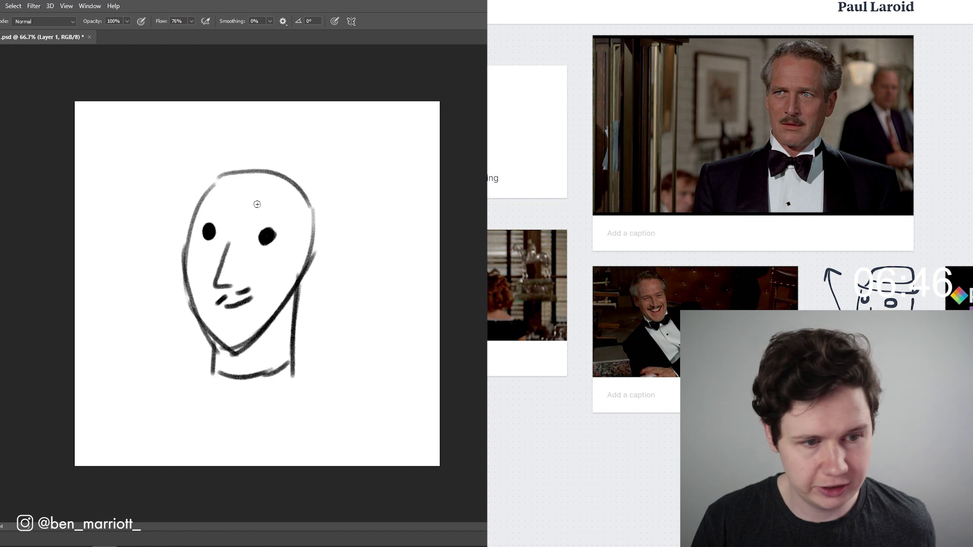
Sketch the ear, a dark sideburn and swept-up hair on the head, and thicken the nose line.
drag(295, 205, 306, 256)
drag(304, 235, 304, 256)
mouse_move(254, 200)
mouse_down()
mouse_move(279, 162)
mouse_move(220, 154)
mouse_up()
mouse_move(201, 190)
mouse_down()
mouse_move(213, 140)
mouse_move(342, 150)
mouse_move(325, 223)
mouse_up()
drag(306, 168, 330, 164)
drag(290, 183, 303, 195)
drag(228, 236, 230, 287)
Sketch a filled black bow tie and shirt collar below the chin, erasing and redrawing strokes to refine them.
click(240, 378)
mouse_move(186, 253)
mouse_down()
mouse_move(246, 377)
mouse_move(272, 377)
mouse_move(219, 392)
mouse_move(260, 391)
mouse_up()
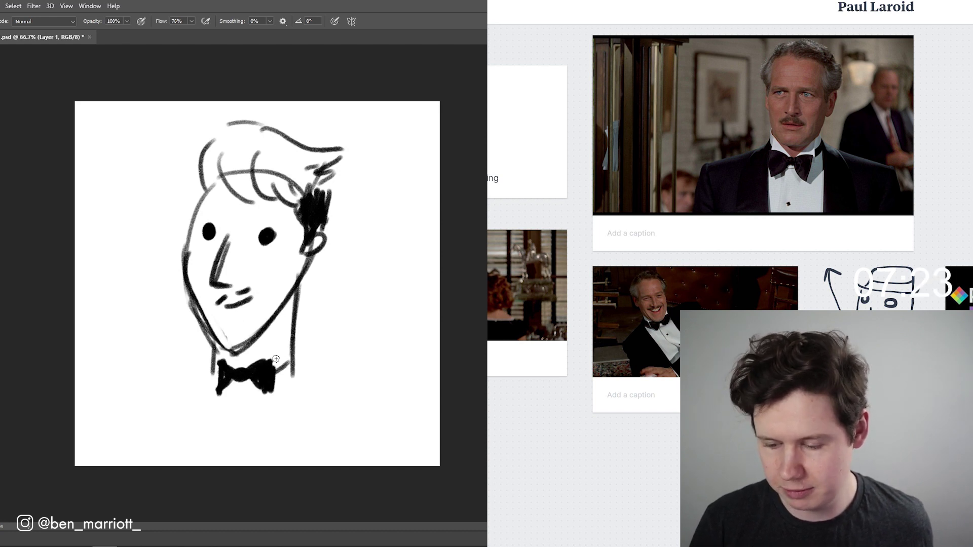
mouse_move(250, 362)
mouse_down()
mouse_move(298, 341)
mouse_move(298, 368)
mouse_up()
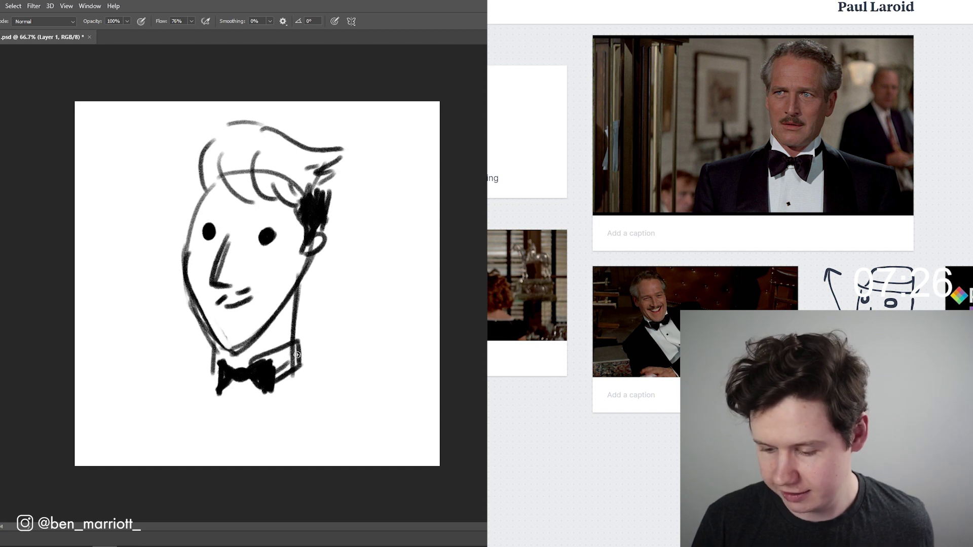
mouse_move(213, 352)
mouse_down()
mouse_move(244, 364)
mouse_move(205, 378)
mouse_move(236, 384)
mouse_move(238, 352)
mouse_move(276, 377)
mouse_move(240, 376)
mouse_move(223, 390)
mouse_move(209, 380)
mouse_move(300, 374)
mouse_up()
key(e)
key(b)
mouse_move(291, 349)
mouse_down()
mouse_move(238, 377)
mouse_move(307, 375)
mouse_up()
mouse_move(233, 385)
mouse_down()
mouse_move(255, 375)
mouse_move(222, 389)
mouse_move(277, 390)
mouse_up()
drag(292, 344, 300, 378)
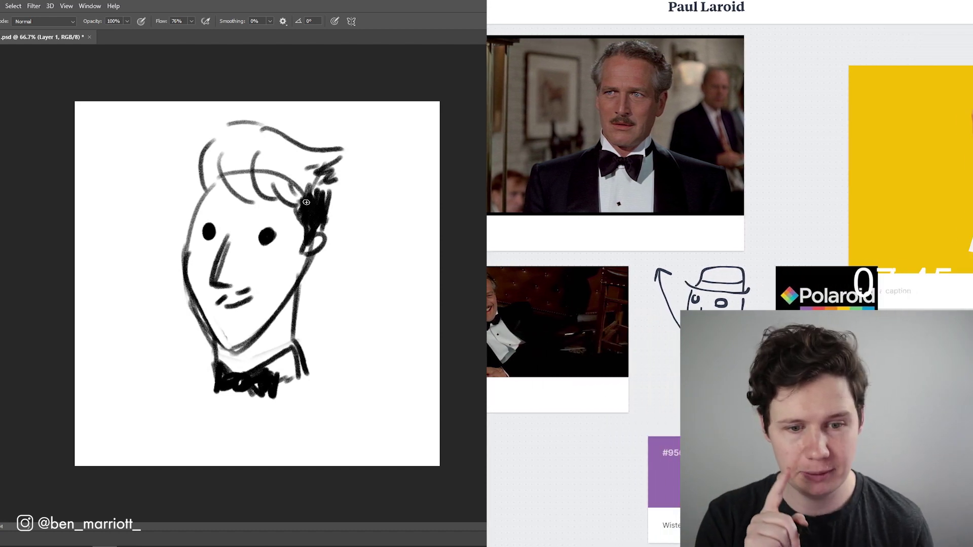
Duplicate the character sketch layer and scale the copy down to about 65%.
key(ctrl+j)
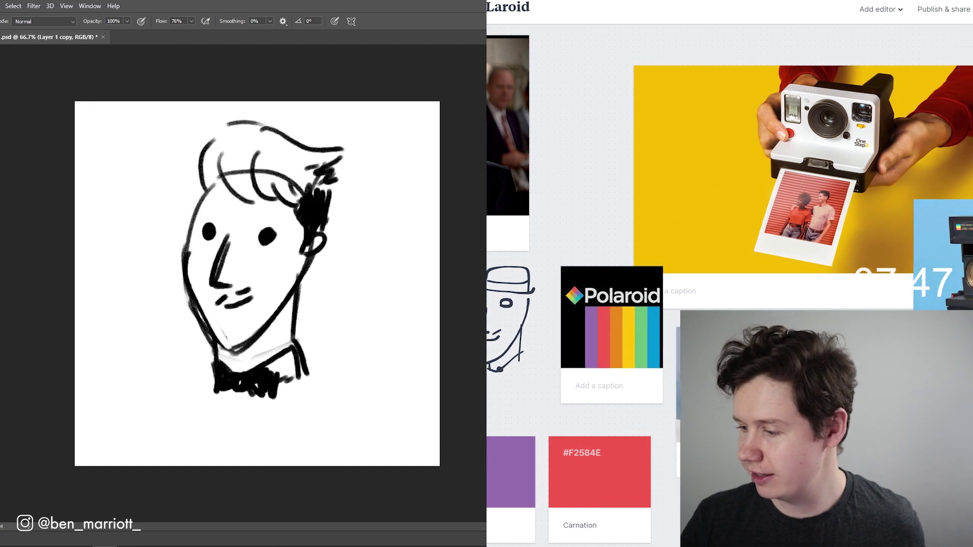
key(ctrl+t)
drag(345, 119, 311, 164)
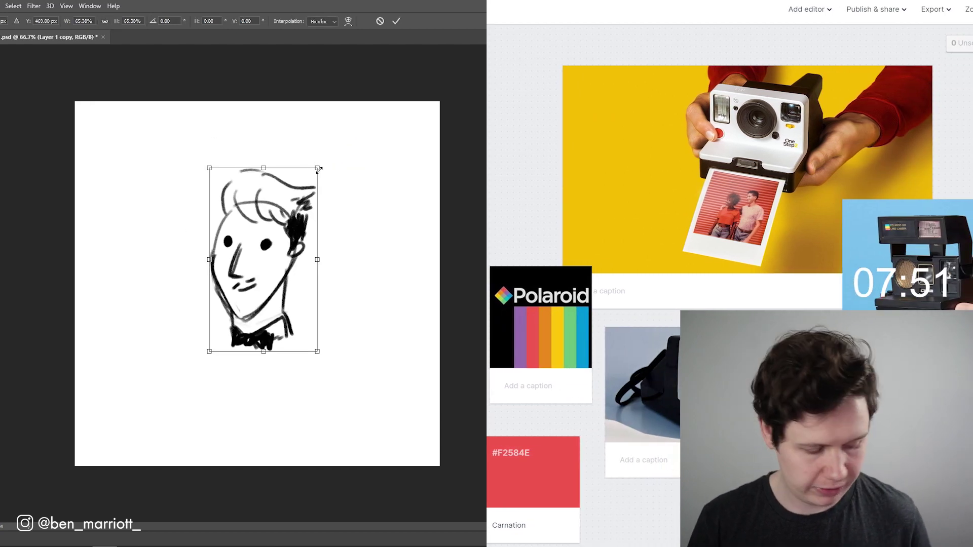
key(Return)
Sketch variation strokes over the reduced character copy, around its face and neck.
mouse_move(209, 281)
mouse_down()
mouse_move(174, 350)
mouse_move(314, 374)
mouse_up()
mouse_move(307, 229)
mouse_down()
mouse_move(319, 364)
mouse_move(194, 348)
mouse_up()
mouse_move(203, 312)
mouse_down()
mouse_move(205, 335)
mouse_move(214, 318)
mouse_move(236, 348)
mouse_up()
mouse_move(298, 265)
mouse_down()
mouse_move(288, 284)
mouse_move(308, 246)
mouse_move(293, 344)
mouse_move(330, 262)
mouse_move(308, 271)
mouse_move(320, 257)
mouse_move(301, 229)
mouse_move(274, 253)
mouse_move(310, 270)
mouse_move(318, 258)
mouse_move(313, 288)
mouse_up()
drag(237, 337, 228, 328)
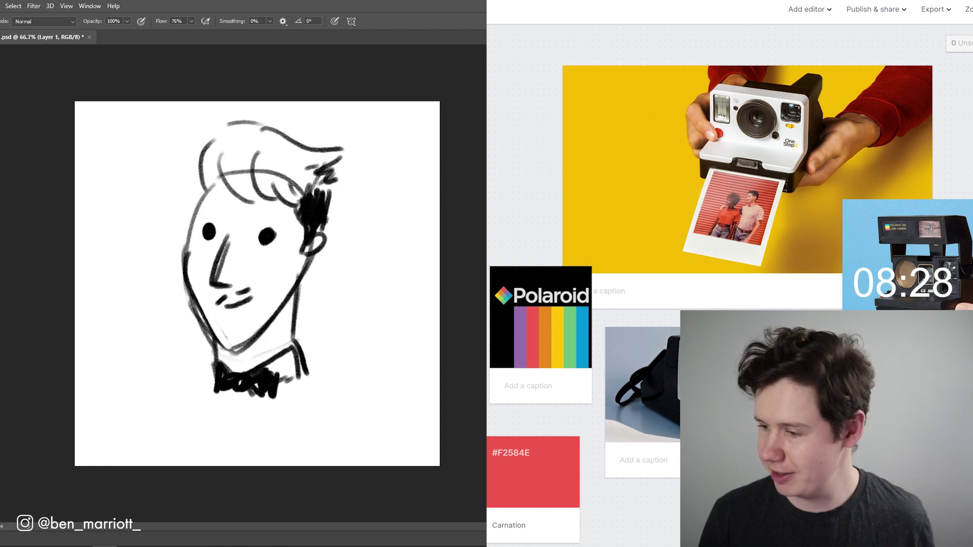
Duplicate the original sketch layer, erase the mouth, and draw a Polaroid photo with a black centre sliding out of it.
key(ctrl+j)
key(ctrl+z)
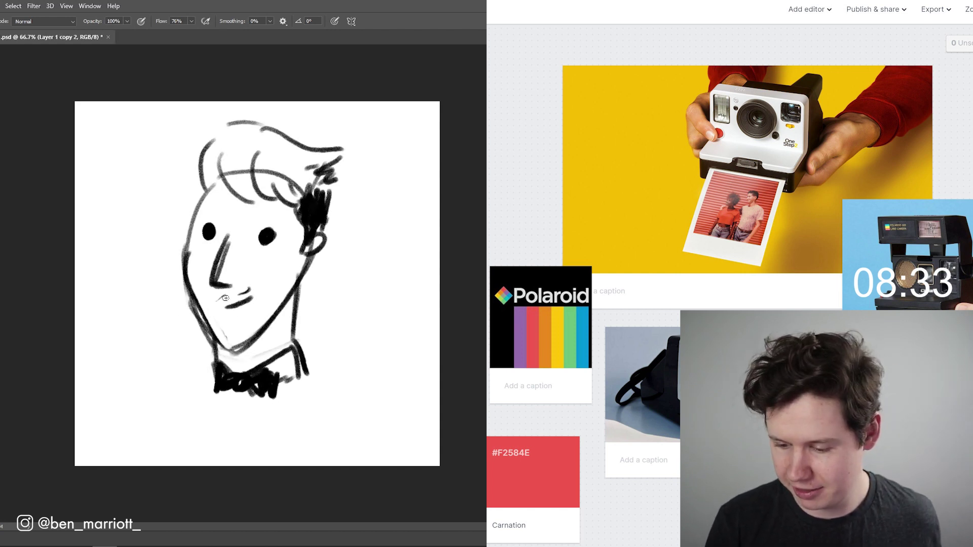
mouse_move(196, 290)
mouse_down()
mouse_move(227, 317)
mouse_move(202, 352)
mouse_move(189, 318)
mouse_move(190, 337)
mouse_move(217, 319)
mouse_move(189, 340)
mouse_move(204, 327)
mouse_move(191, 322)
mouse_move(185, 337)
mouse_move(218, 317)
mouse_move(197, 348)
mouse_move(218, 392)
mouse_move(231, 325)
mouse_up()
alt+click(186, 273)
key(ctrl+z)
key(ctrl+z)
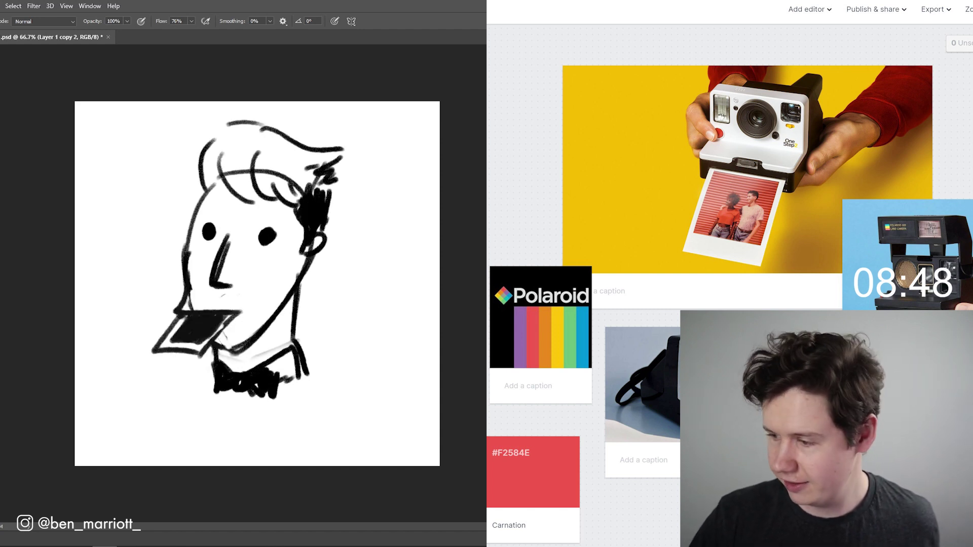
Erase both eyes on the photo-mouth version and repaint them as solid black ovals.
alt+click(265, 258)
drag(260, 241, 273, 233)
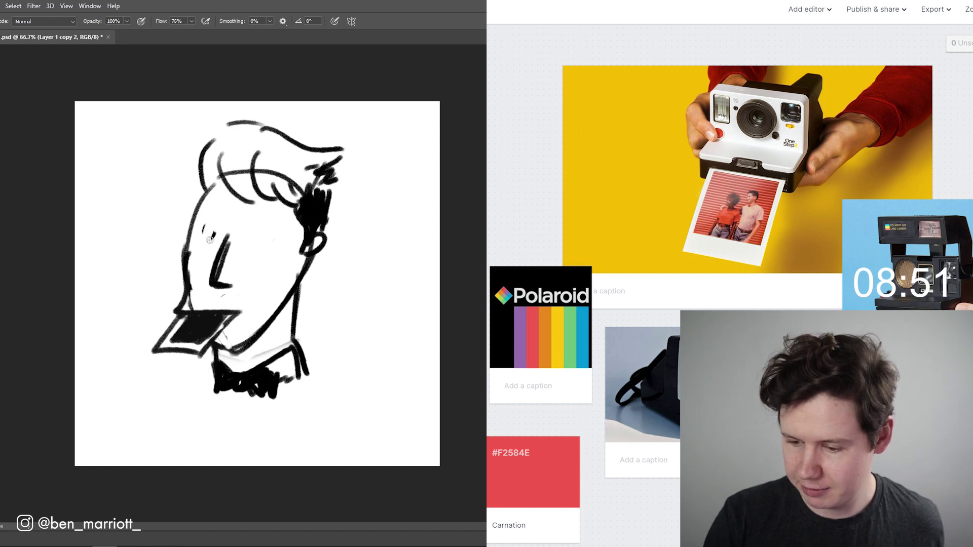
drag(201, 231, 205, 231)
alt+click(203, 322)
drag(277, 233, 271, 237)
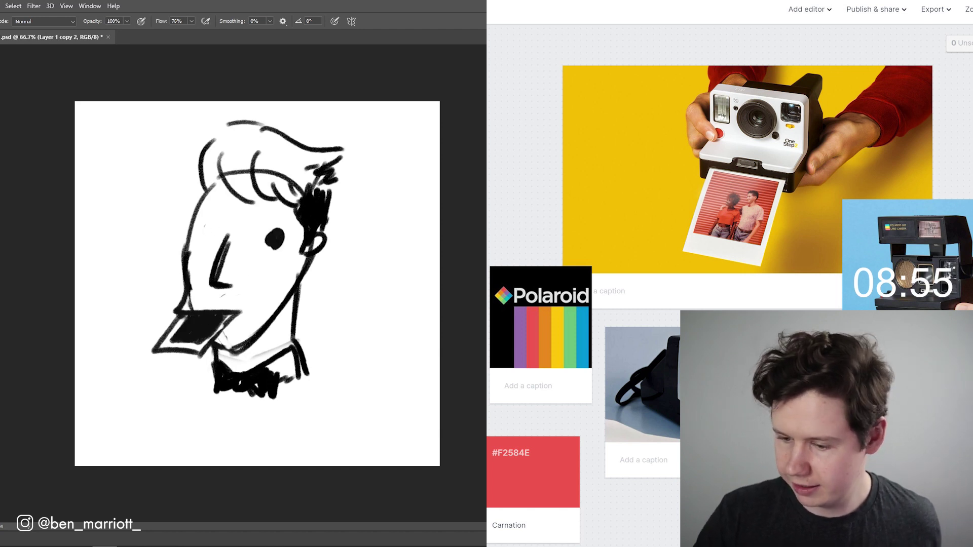
Compare the neutral face with the photo-mouth version by toggling the layer visibility.
key(ctrl+comma)
key(ctrl+comma)
key(ctrl+comma)
key(ctrl+comma)
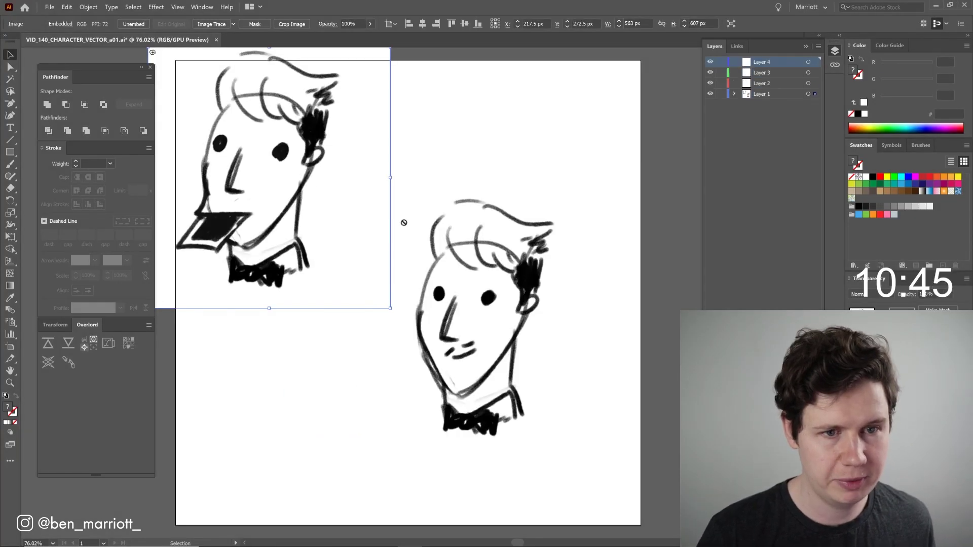
In Illustrator, dim the two placed character sketches to 30% opacity.
shift+click(582, 254)
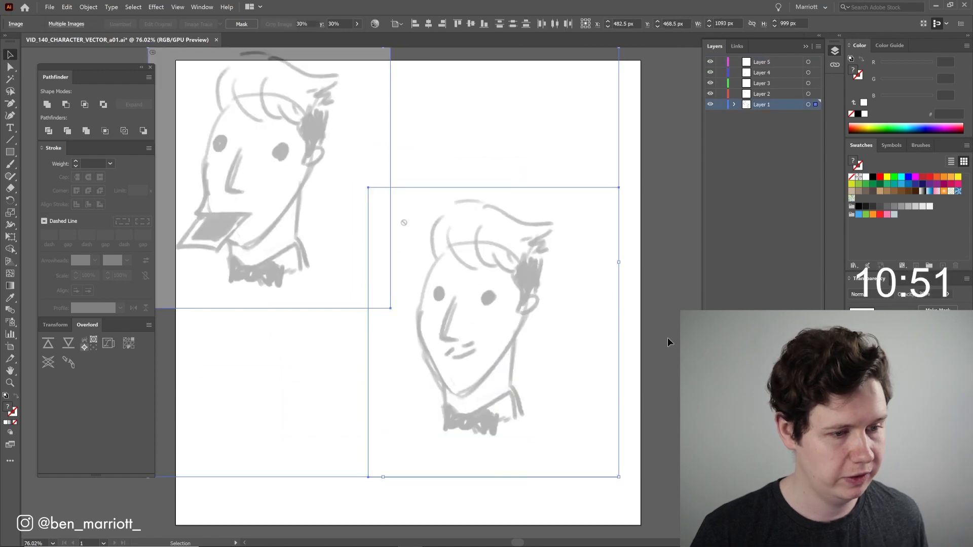
click(667, 338)
drag(420, 266, 539, 274)
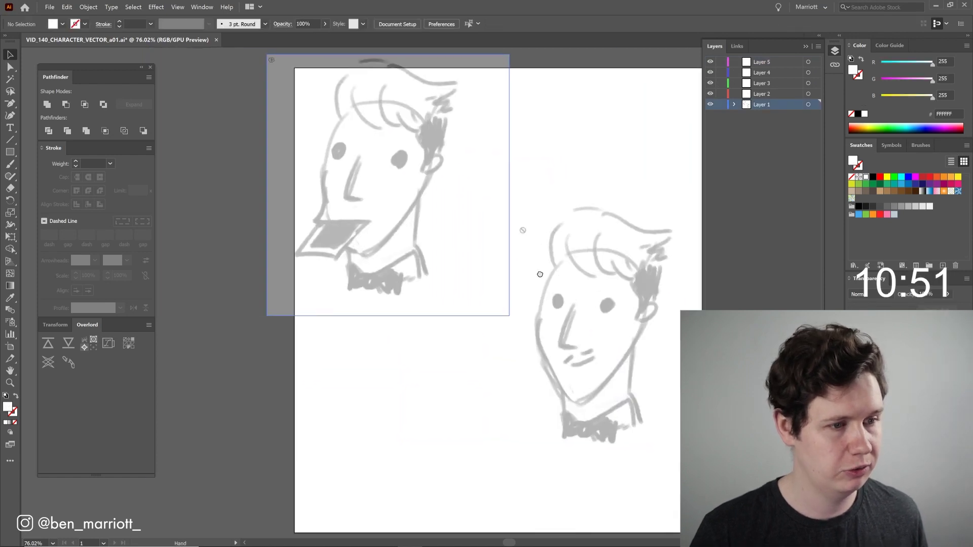
Move the photo-mouth sketch off the artboard for reference and centre the neutral sketch on the artboard.
drag(411, 242, 282, 233)
drag(617, 322, 537, 270)
scroll(534, 270, down, 2)
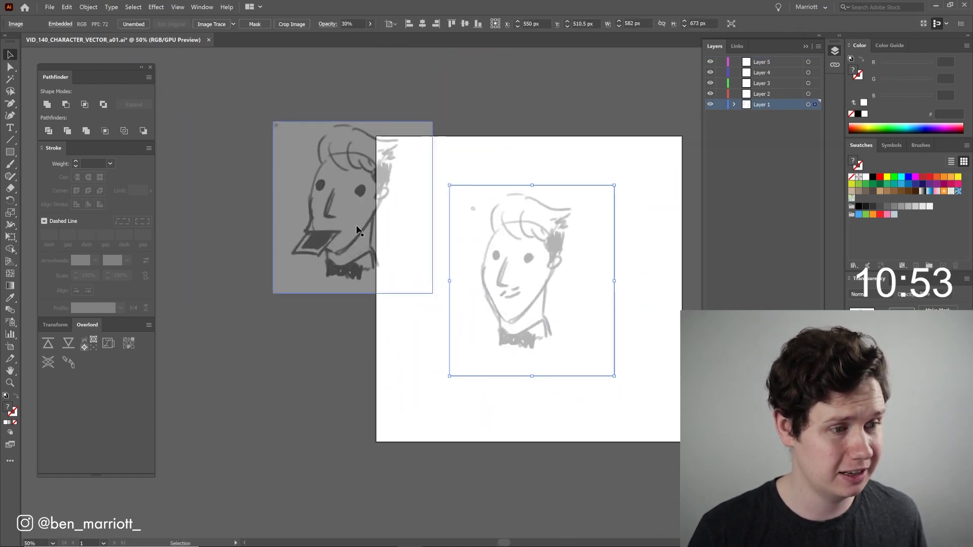
drag(357, 225, 287, 237)
scroll(592, 282, up, 1)
drag(531, 272, 538, 306)
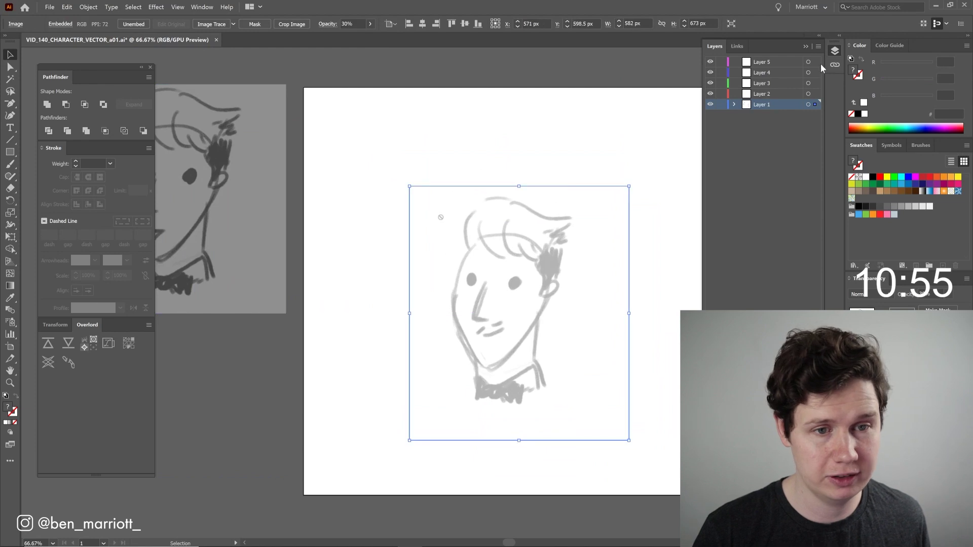
scroll(554, 261, up, 2)
scroll(541, 286, down, 3)
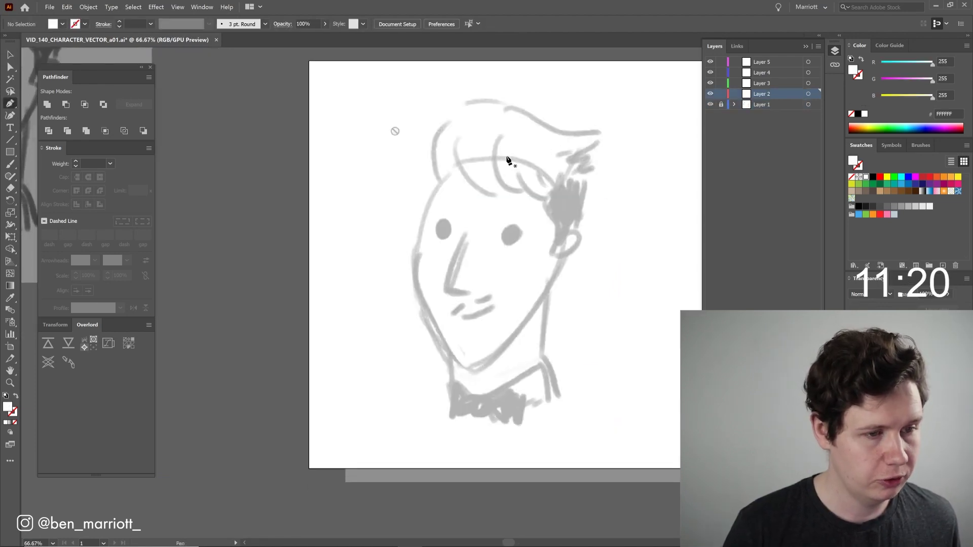
Trace the head outline on Layer 2 with the Pen tool and swap its white fill to the stroke.
drag(507, 158, 470, 156)
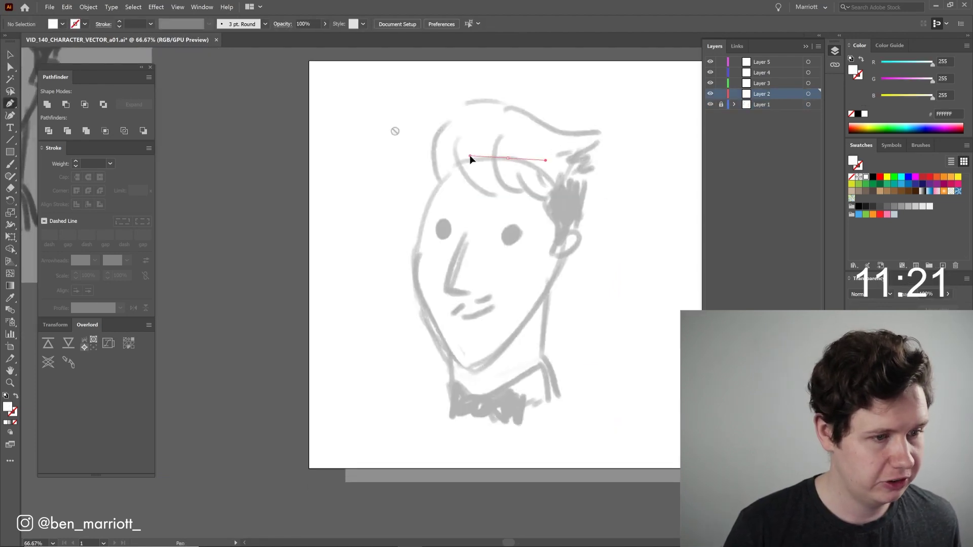
drag(421, 229, 410, 275)
drag(464, 374, 499, 375)
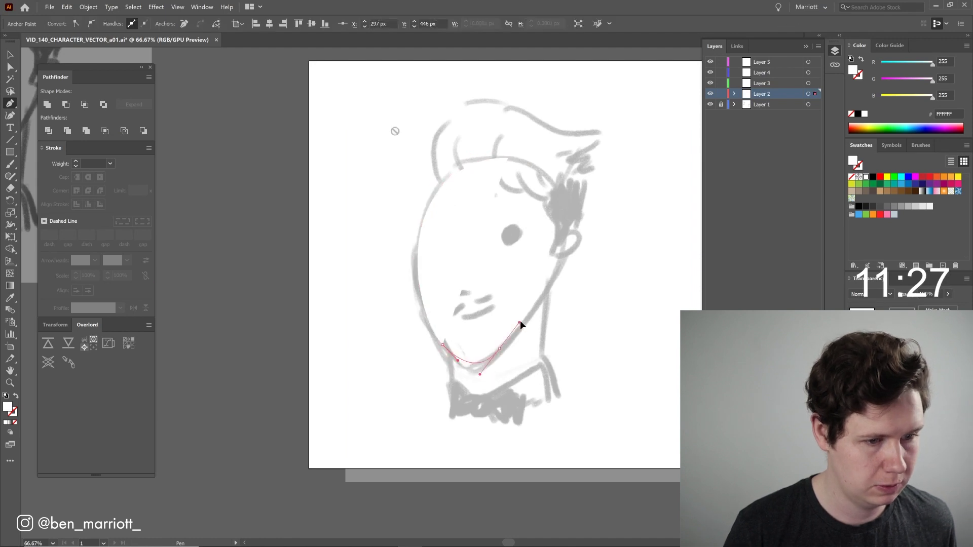
drag(569, 208, 565, 190)
click(508, 158)
key(shift+x)
Trace the hair silhouette over the sketch with the Pen tool, down to the sideburn beside the ear.
scroll(487, 306, up, 1)
drag(408, 167, 443, 204)
drag(431, 262, 580, 428)
mouse_move(627, 202)
mouse_down()
mouse_move(627, 215)
mouse_move(575, 229)
mouse_up()
click(597, 282)
click(575, 278)
Adjust the traced anchor points, make the hair solid black, and complete the eyes, nose, ear, mouth lines and neck rectangle.
key(a)
drag(442, 210, 434, 202)
key(shift+x)
drag(574, 167, 582, 163)
drag(531, 223, 594, 214)
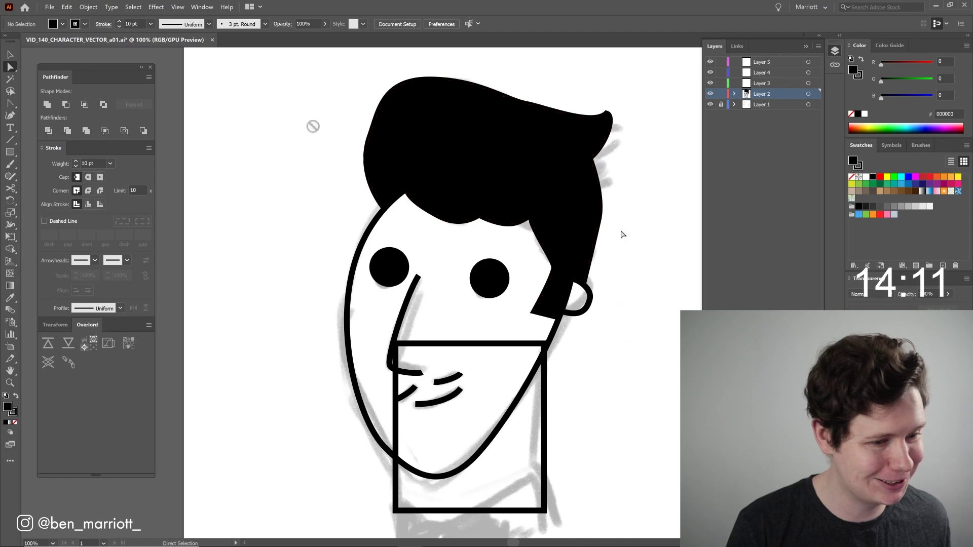
Fill the head outline with white so that it covers the neck rectangle.
drag(621, 281, 589, 182)
click(517, 241)
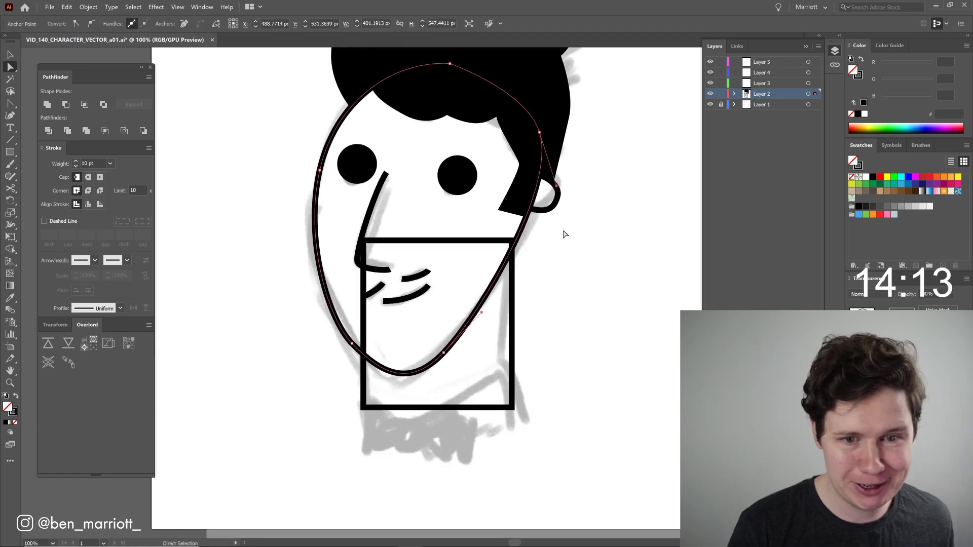
click(866, 177)
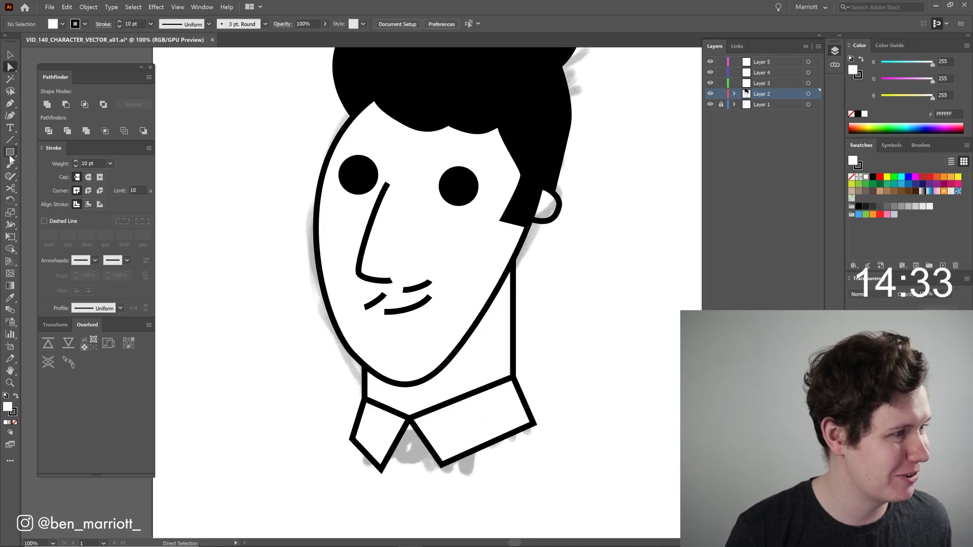
Add a black bow tie with a round knot over the collar and check the artwork against the sketch by toggling Layer 2.
mouse_move(10, 159)
mouse_down()
mouse_move(45, 163)
mouse_move(46, 172)
mouse_up()
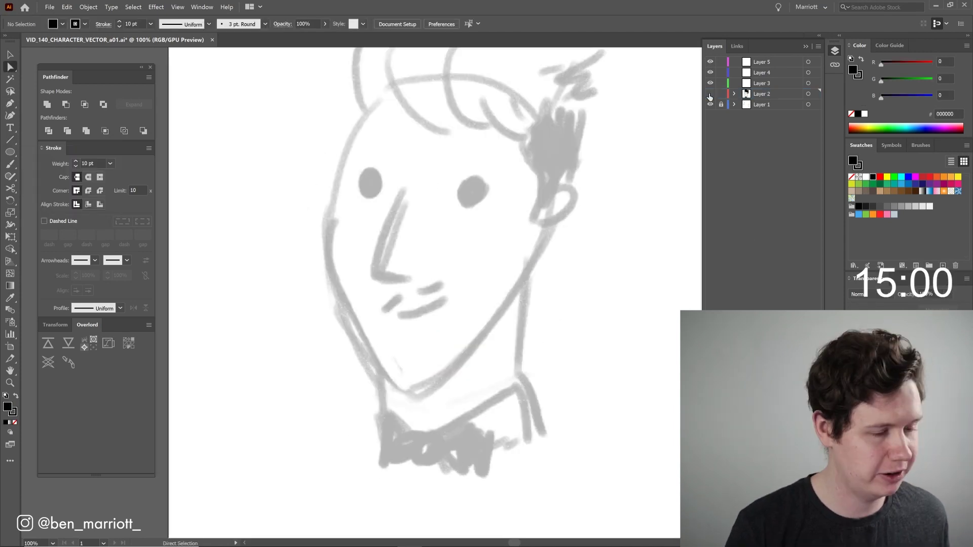
click(710, 94)
click(710, 94)
click(710, 94)
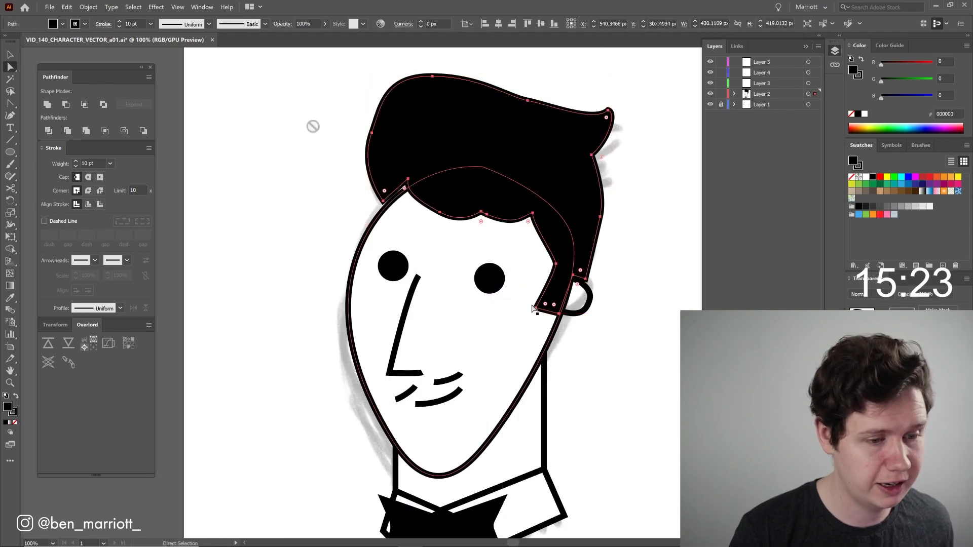
Narrow the sideburn by moving its lower corner toward the ear.
drag(532, 309, 563, 307)
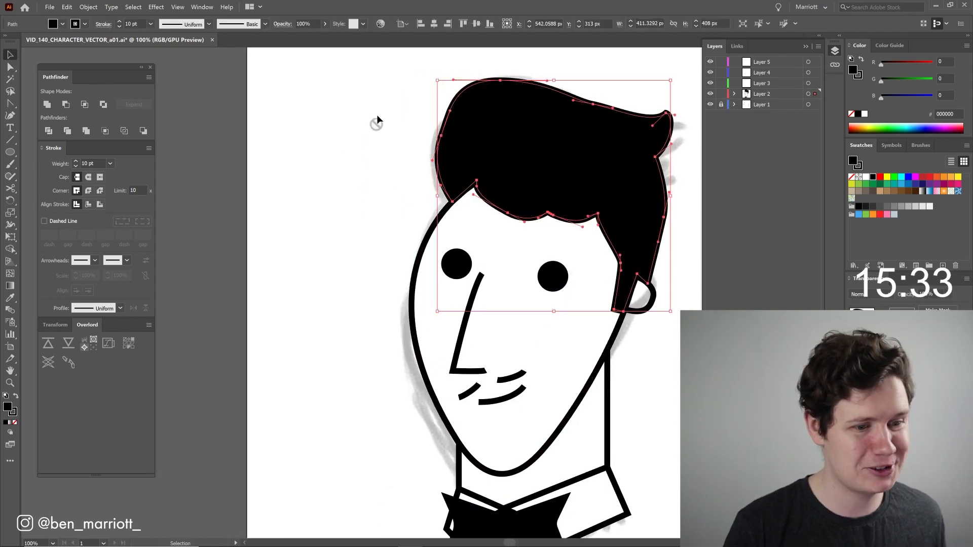
click(376, 121)
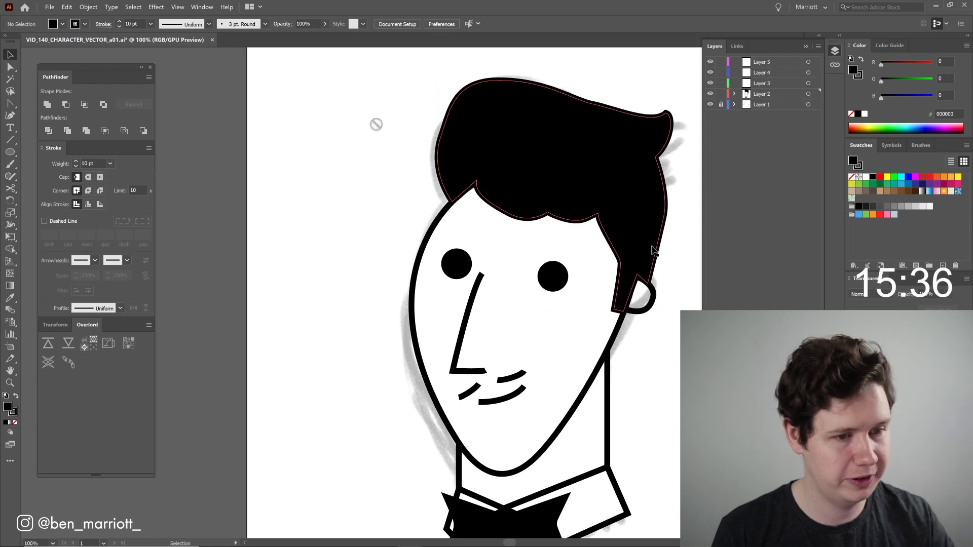
scroll(661, 242, down, 2)
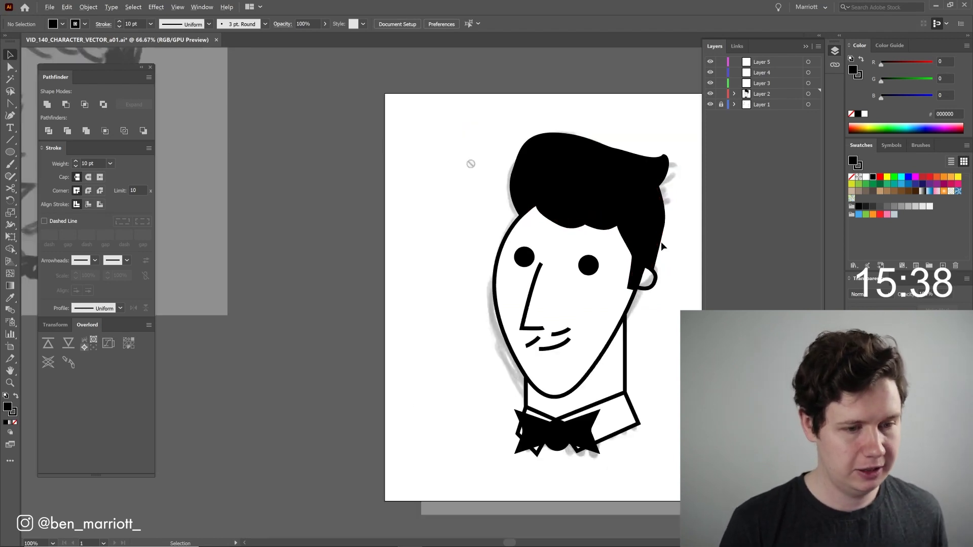
drag(660, 313, 617, 262)
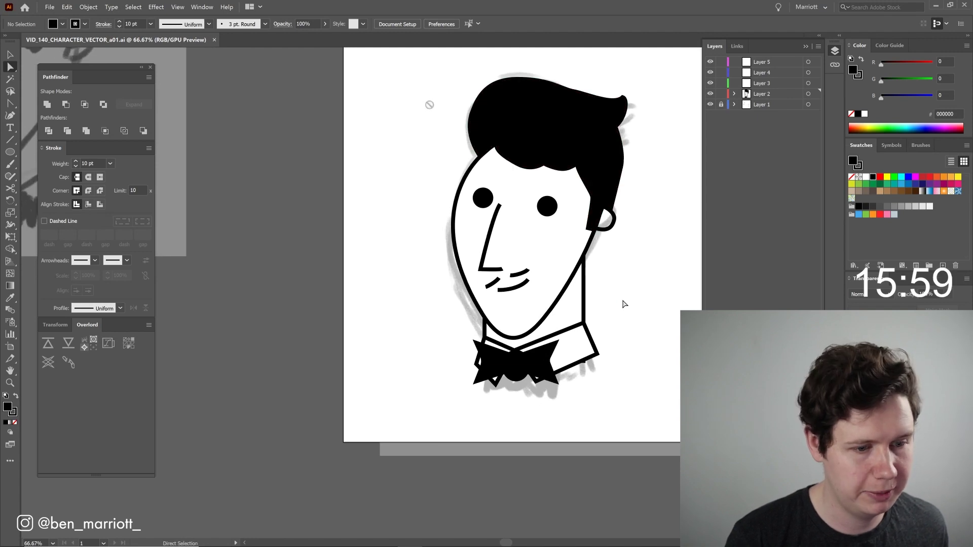
Put the neck, collar and bow tie on Layer 3, place that layer below Layer 2 and rename it neck.
click(583, 309)
drag(762, 83, 762, 99)
double_click(762, 94)
text(neck)
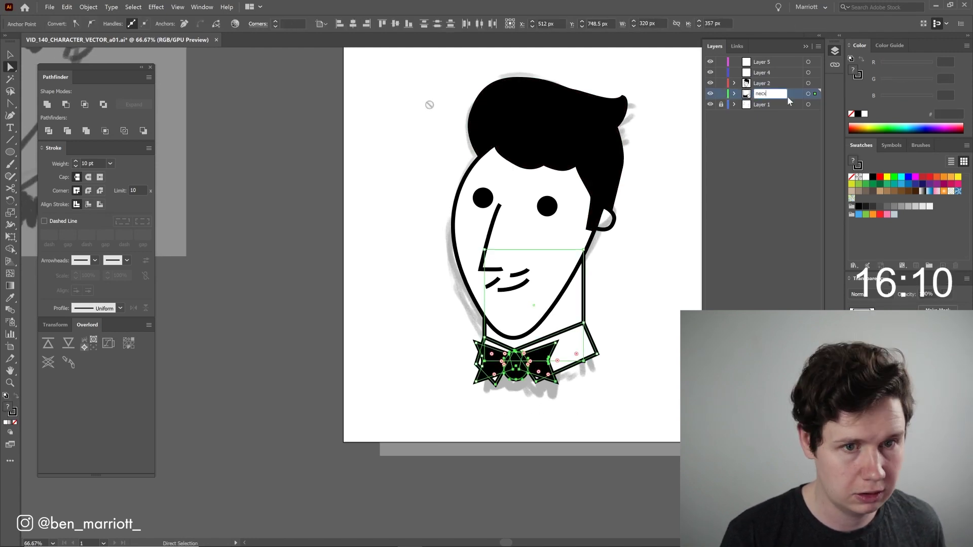
Separate the head parts onto their own layers and name them eye L, eye R, moustache, head and Hair.
double_click(780, 73)
text(eye)
click(768, 86)
double_click(761, 126)
text(Hair)
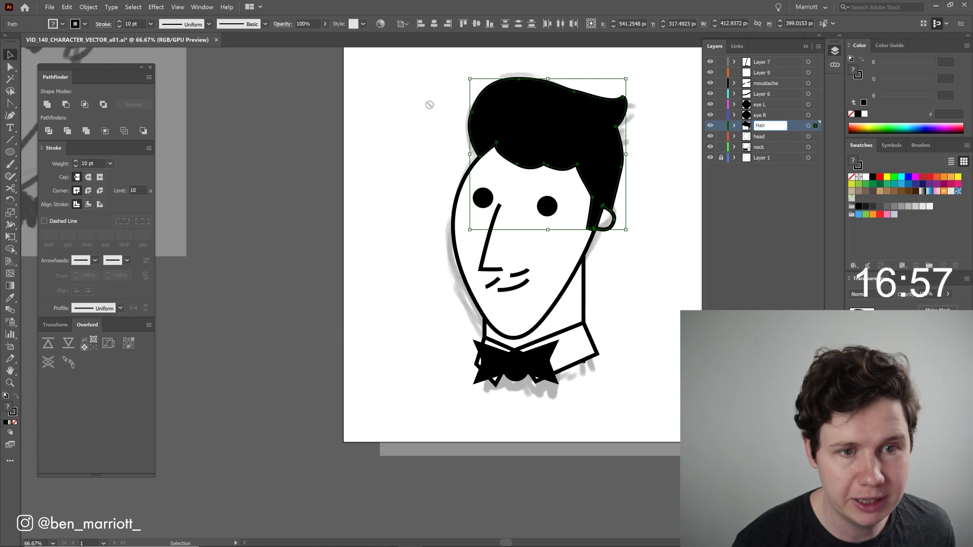
key(Return)
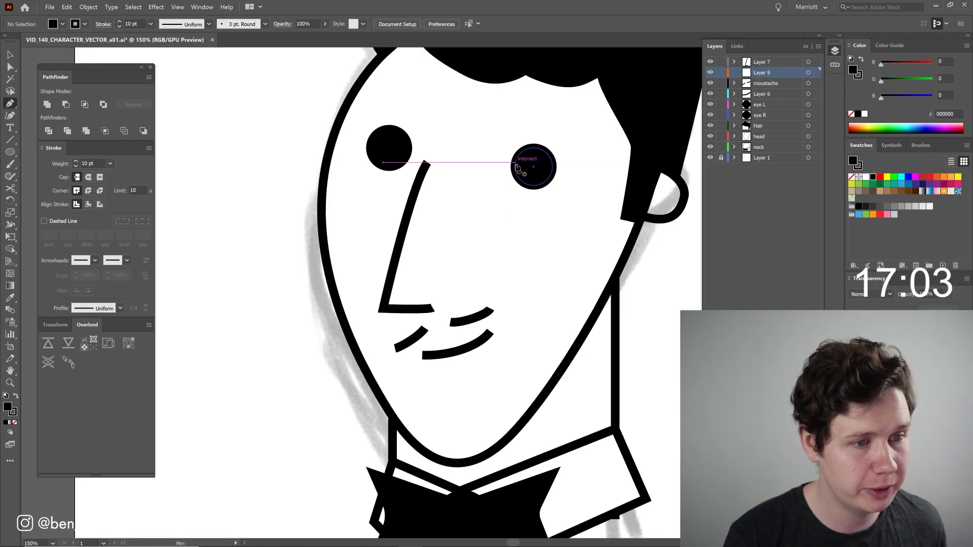
Draw a curved closed-eye stroke on Layer 9 over the right eye and check it by toggling the eye R layer.
drag(516, 162, 517, 174)
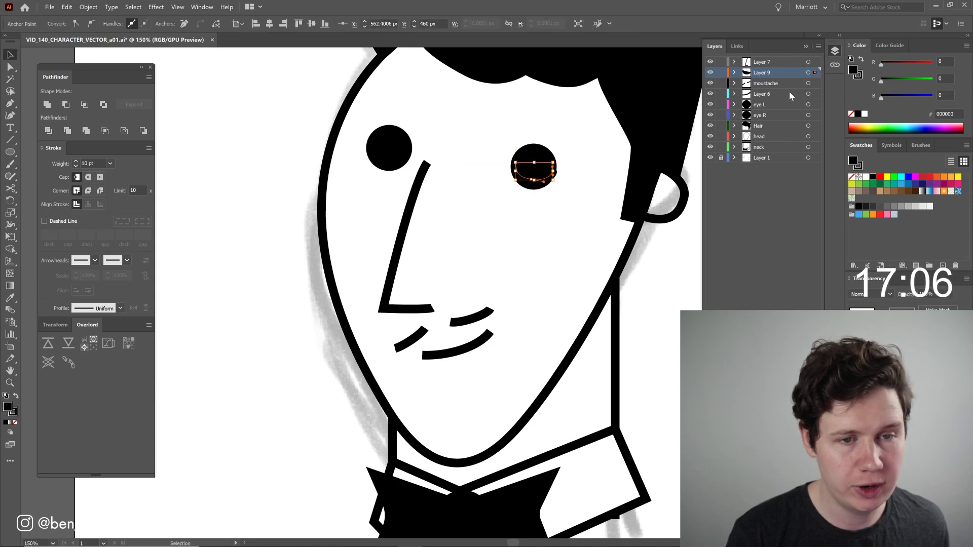
click(546, 158)
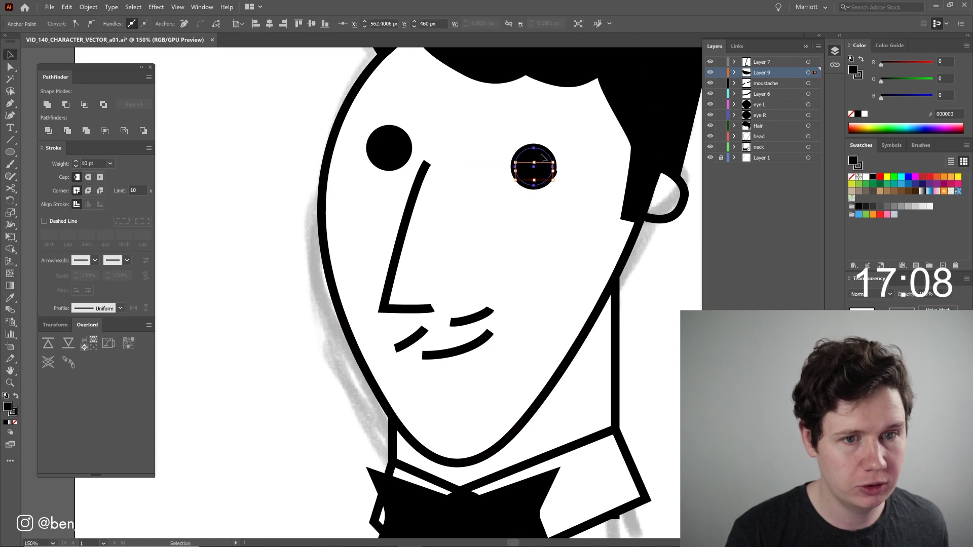
click(710, 115)
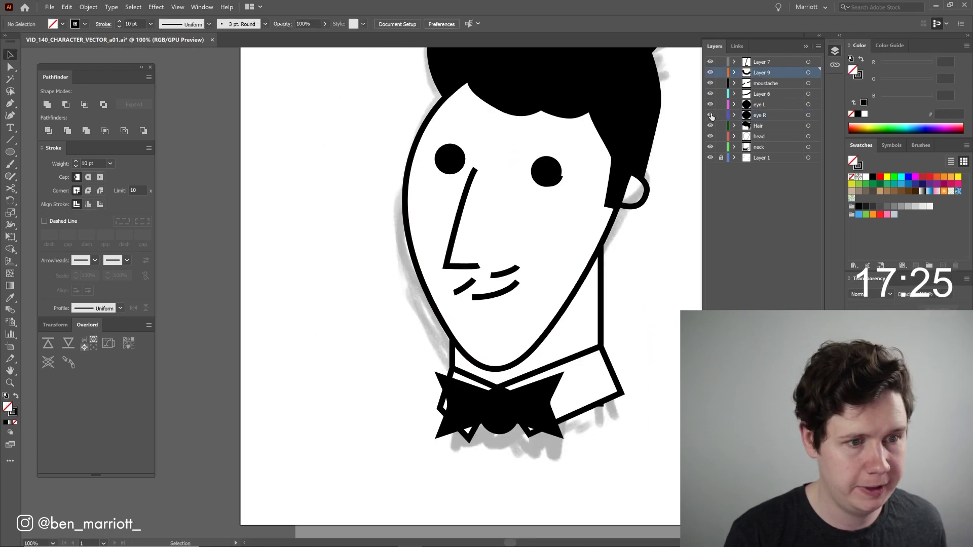
click(710, 115)
click(710, 115)
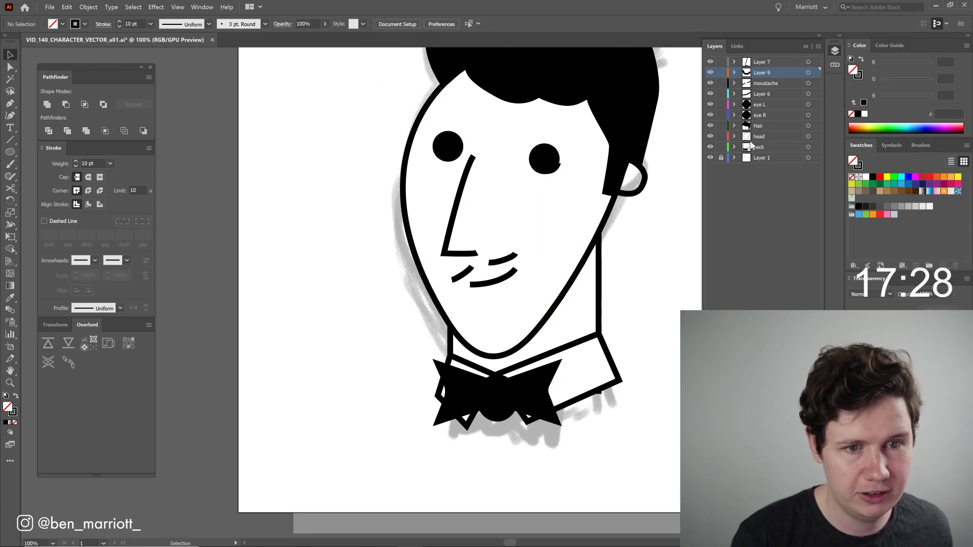
Duplicate the head outline onto a new layer named head 2, directly above the head layer.
click(751, 141)
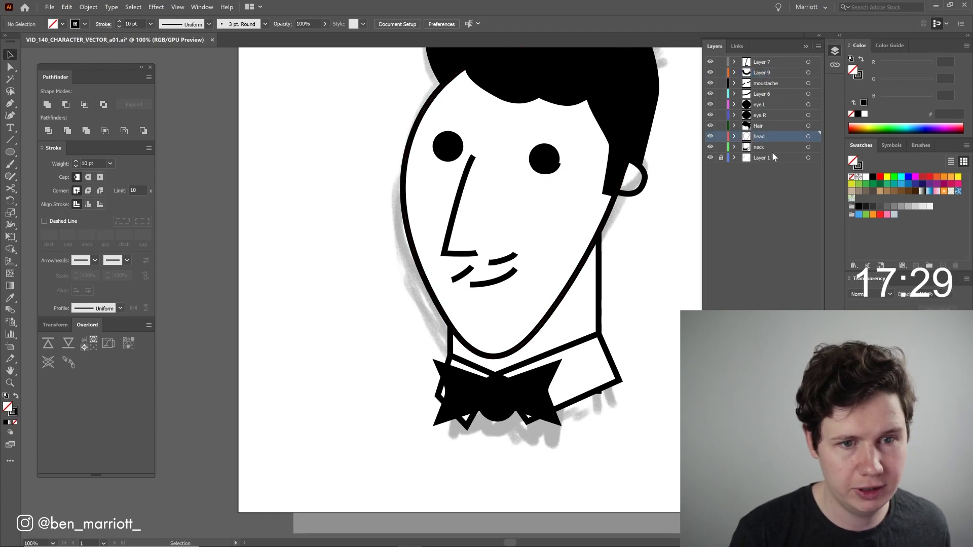
click(710, 136)
click(710, 137)
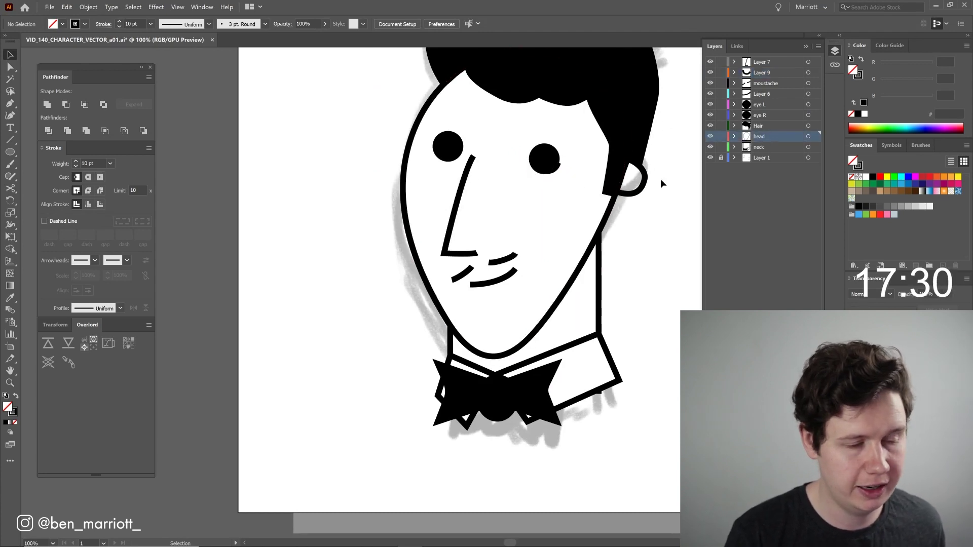
click(588, 218)
key(ctrl+l)
drag(815, 147, 815, 136)
Pull the lower front edge of the head 2 outline outward into a pointed protruding jaw, following the reference sketch.
key(ctrl+minus)
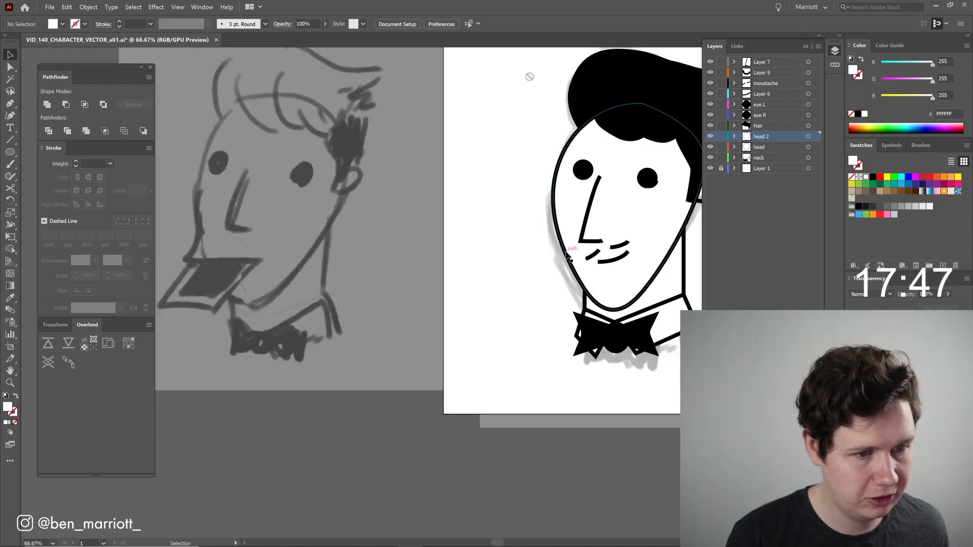
click(568, 258)
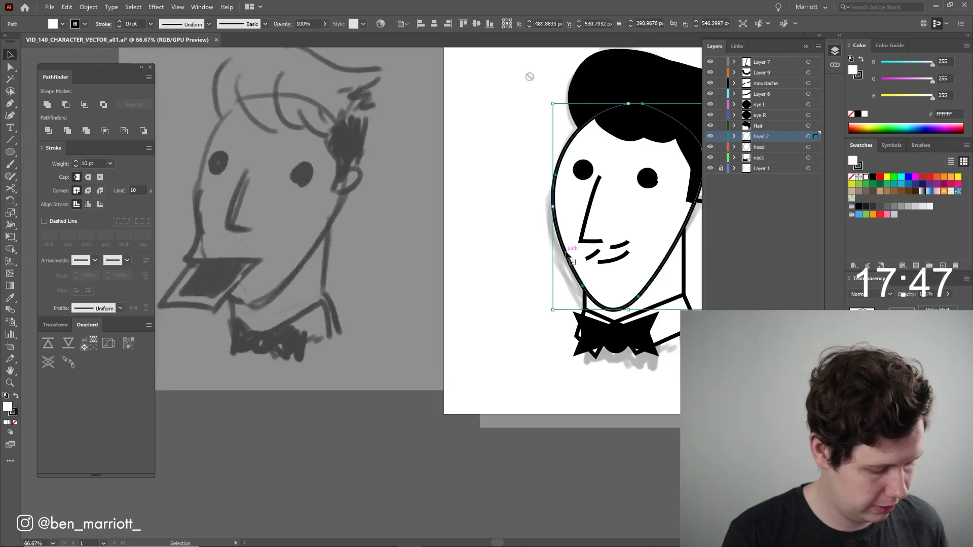
key(a)
drag(561, 255, 530, 265)
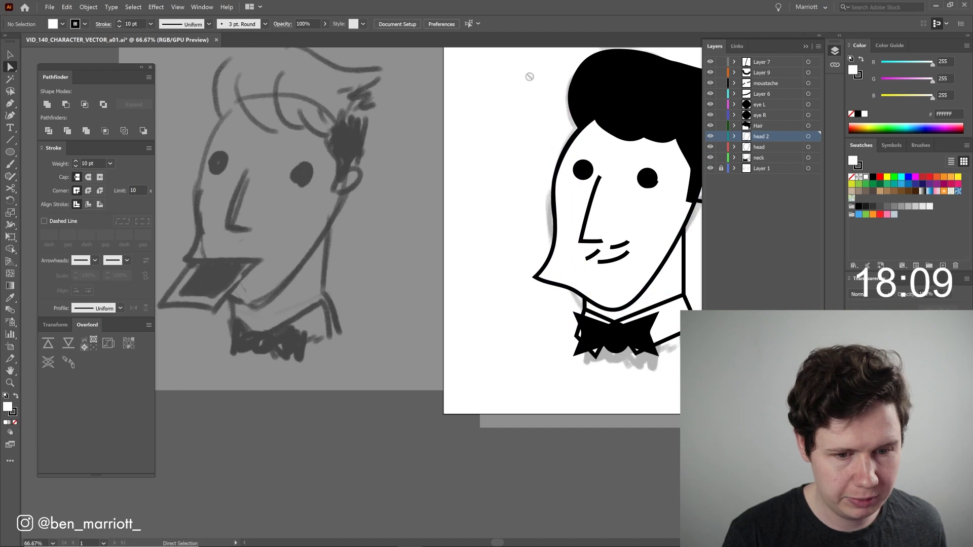
Draw a straight mouth line from the jaw tip across the lower face on a new layer named mouth 2.
key(ctrl+l)
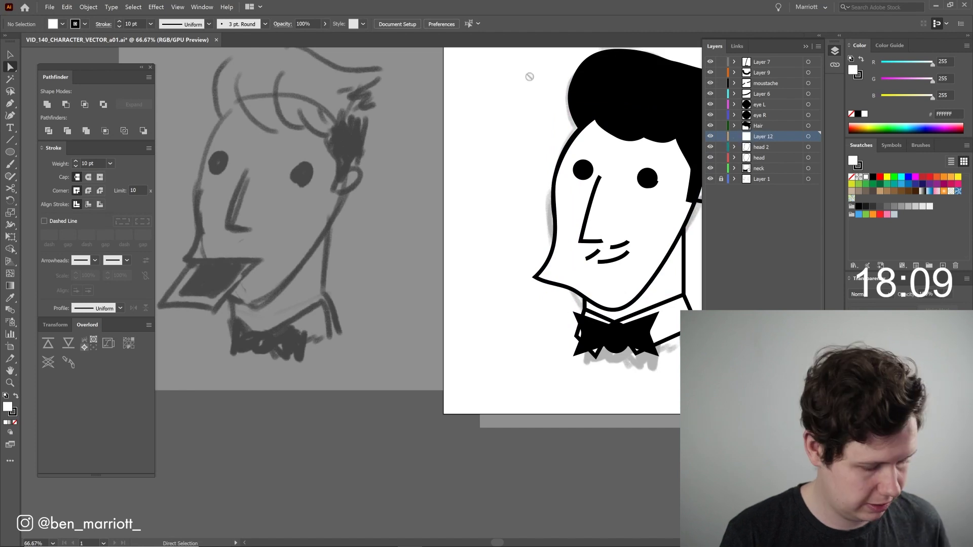
key(p)
click(619, 282)
click(534, 277)
key(v)
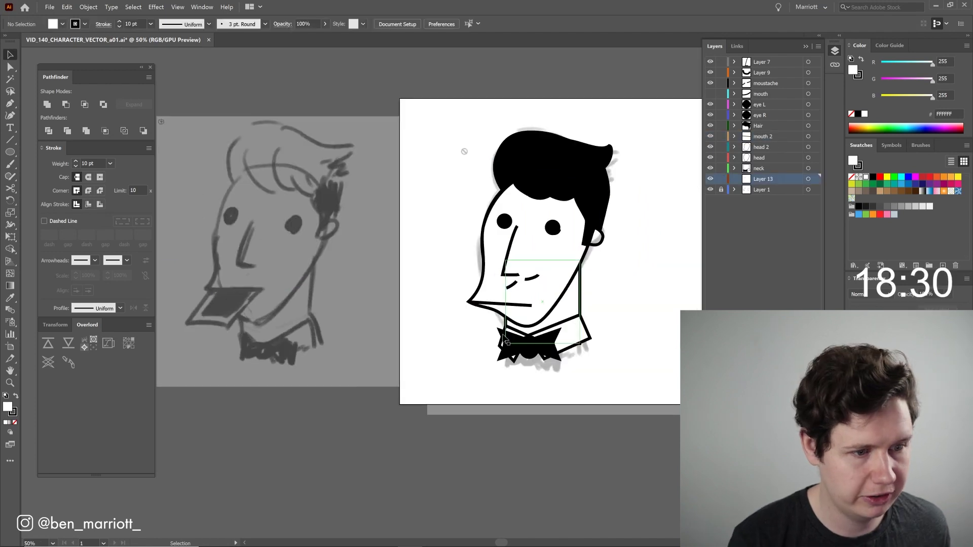
scroll(602, 266, right, 3)
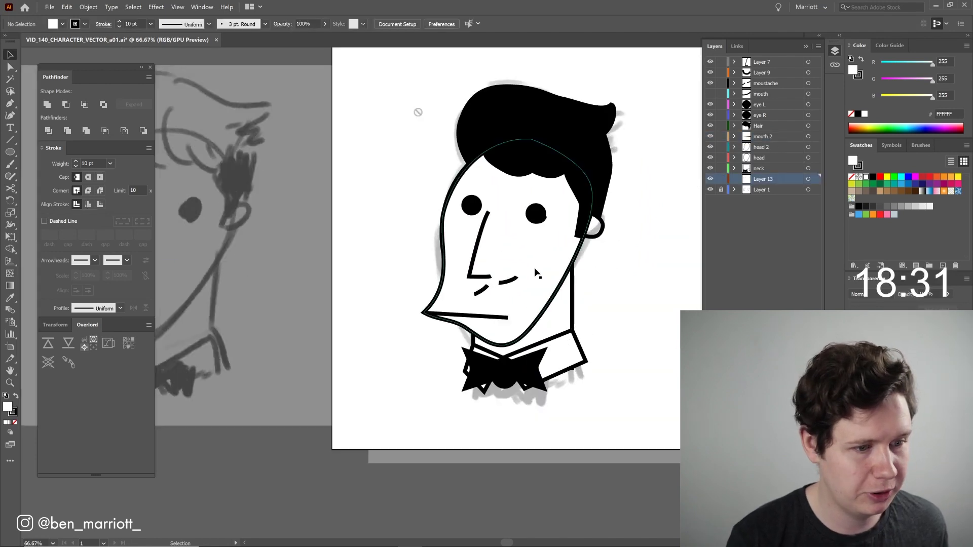
Draw a background square about 1087 px wide over the artboard on Layer 13, behind the character.
click(710, 83)
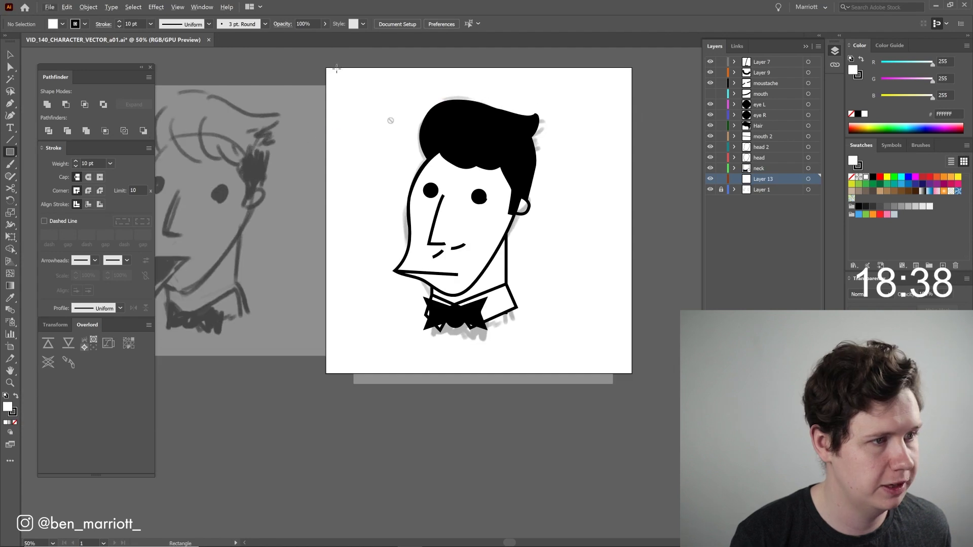
drag(326, 65, 634, 374)
key(shift+x)
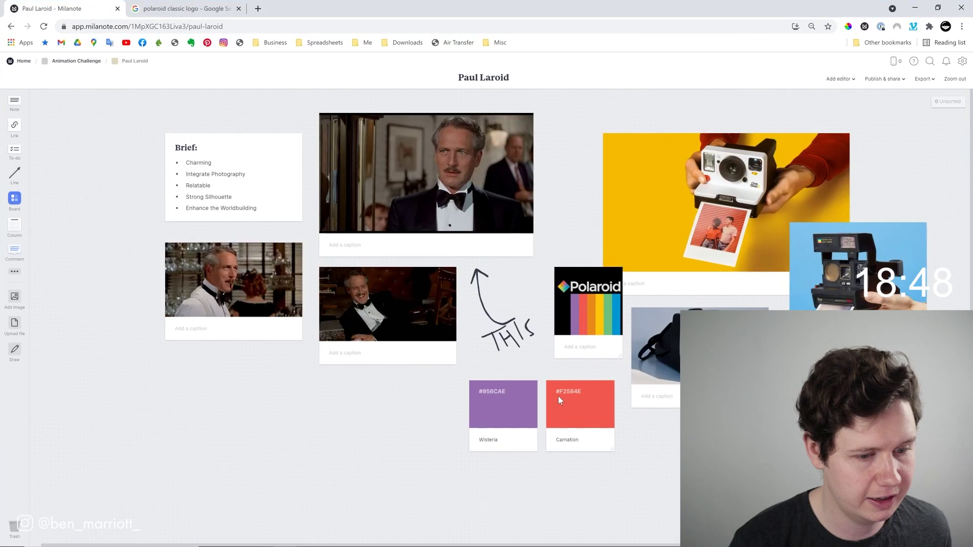
Using the Milanote board's hex codes, fill the background with #956CAE and a second square with #F2584E, placing the second square off the artboard.
click(571, 392)
double_click(575, 395)
key(ctrl+c)
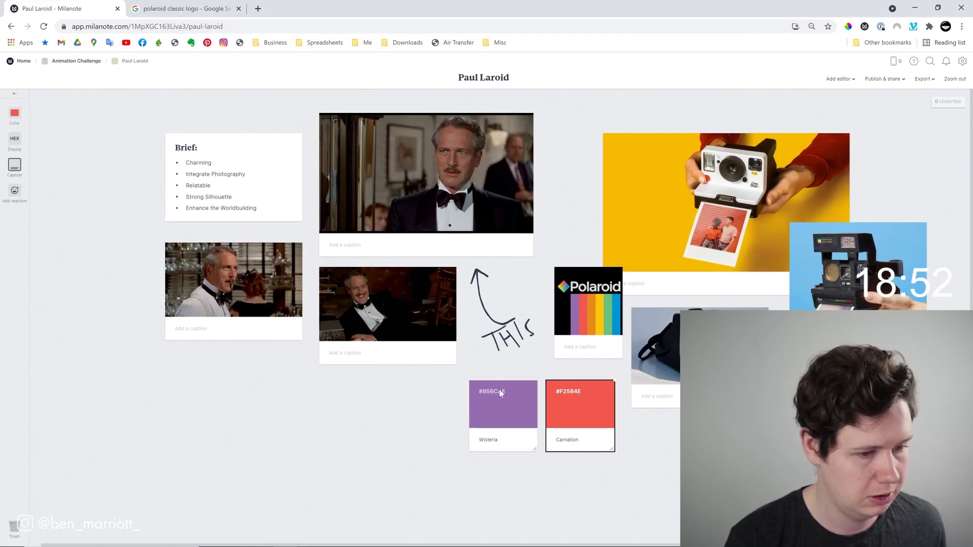
double_click(500, 391)
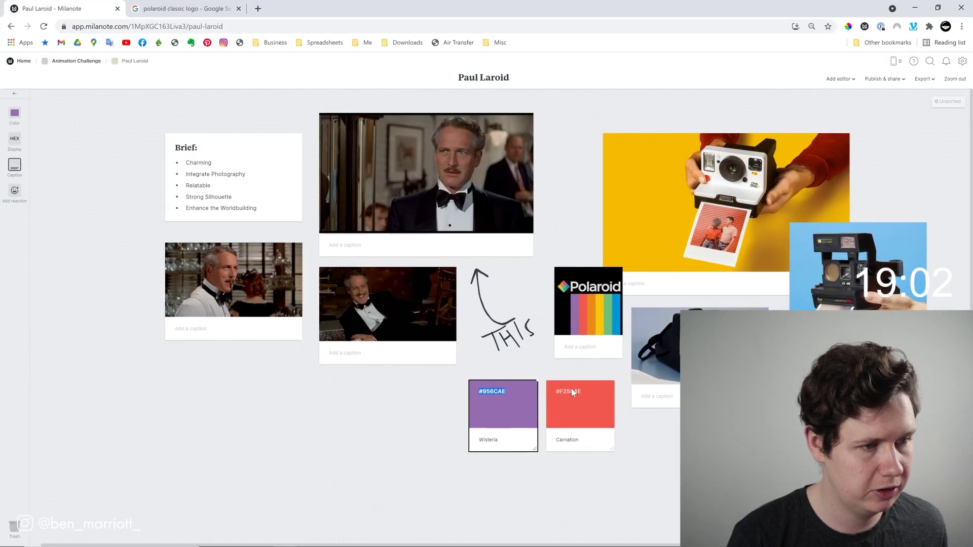
double_click(570, 389)
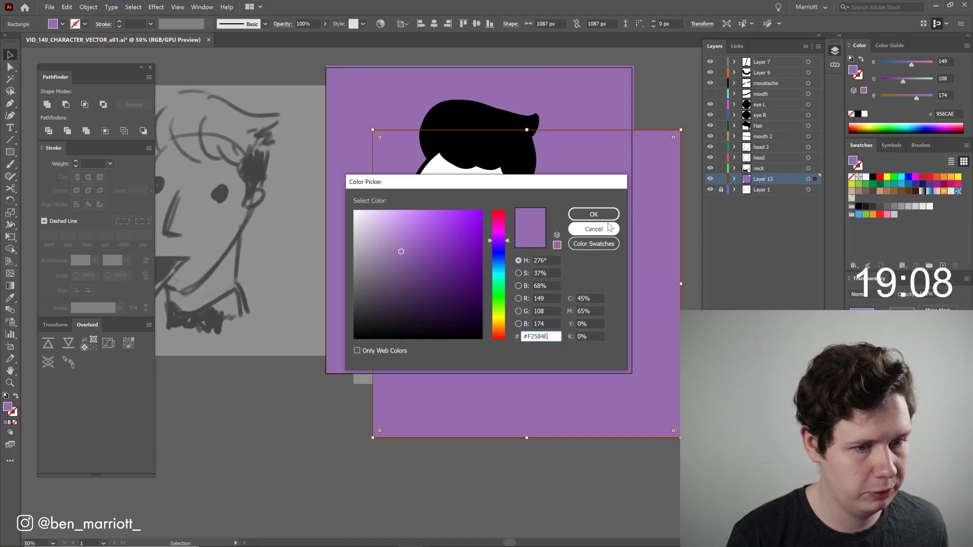
key(ctrl+v)
key(Return)
drag(636, 390, 272, 412)
Draw a Polaroid frame below the jaw: a white square with a black outline and an inner black square about 175 px wide.
click(431, 395)
drag(510, 377, 574, 374)
scroll(507, 375, up, 1)
key(m)
drag(393, 263, 479, 352)
drag(479, 351, 479, 352)
drag(387, 259, 486, 357)
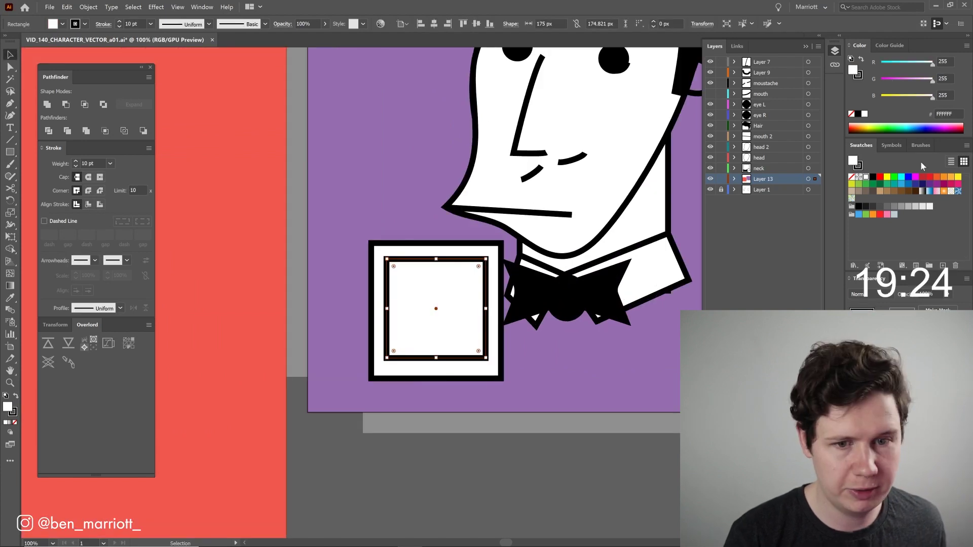
click(873, 177)
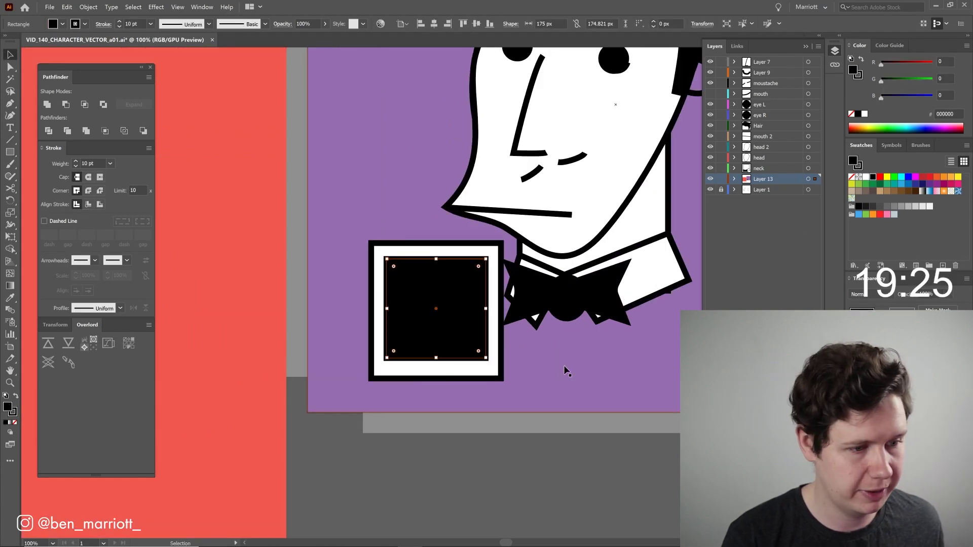
click(476, 431)
Add a heart filled with #F2584E inside the black square and refine its curves by adjusting anchor points and handles.
scroll(390, 370, up, 1)
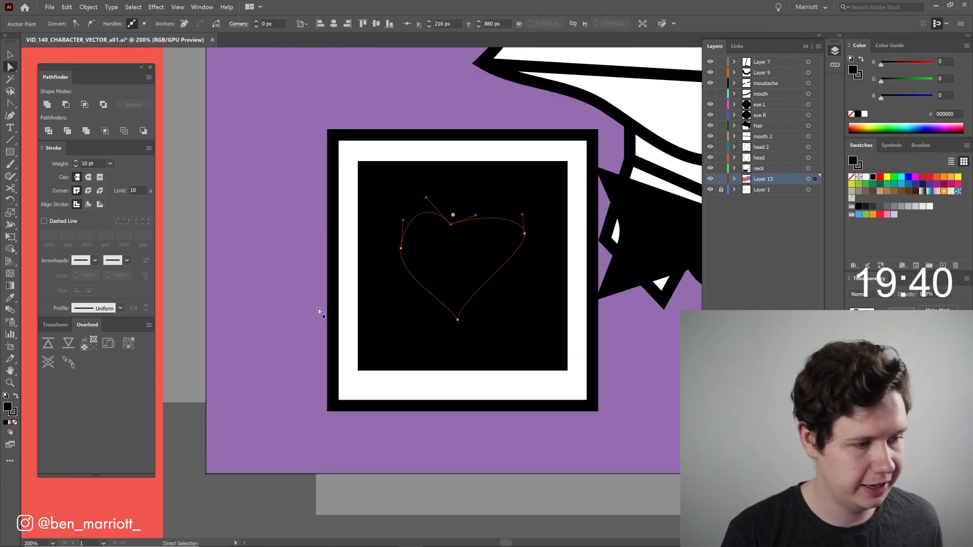
scroll(300, 321, down, 1)
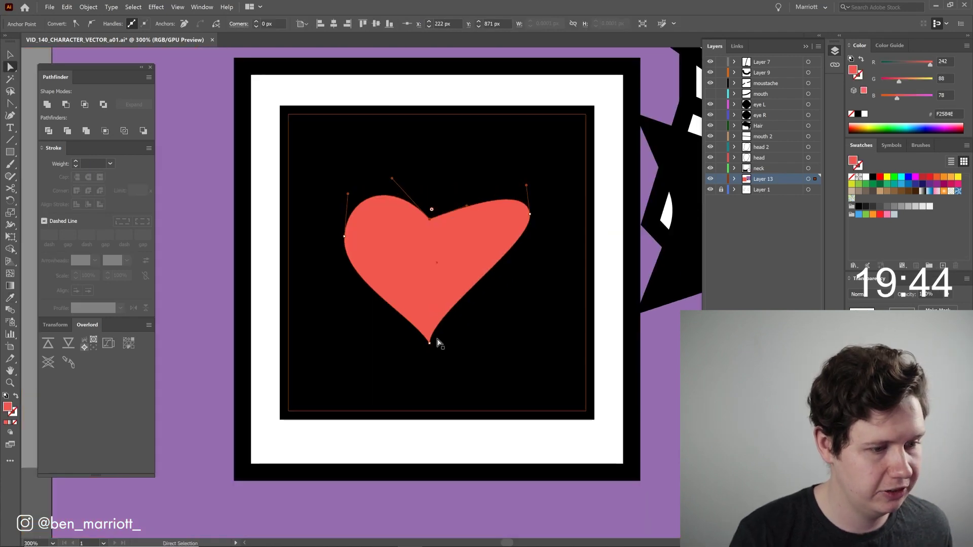
click(435, 341)
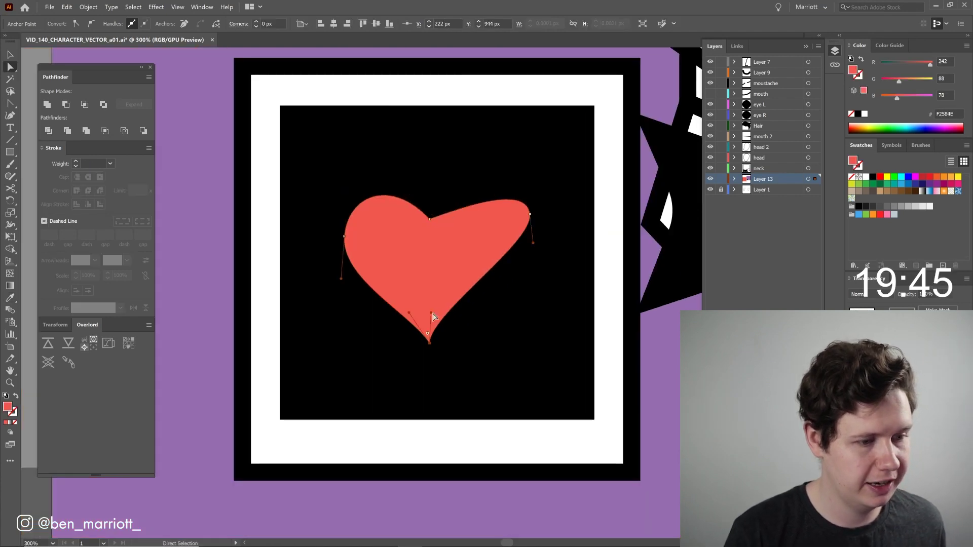
drag(432, 314, 465, 329)
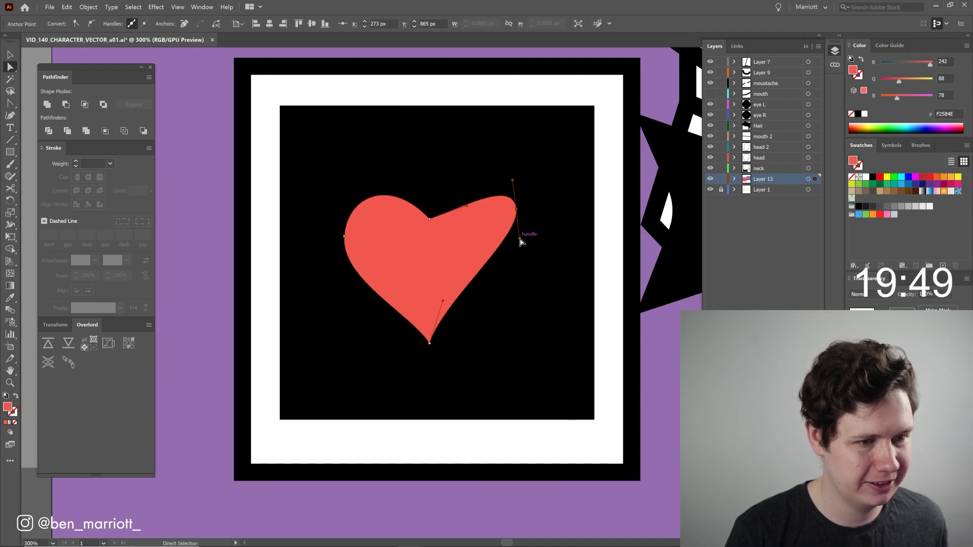
drag(519, 238, 530, 226)
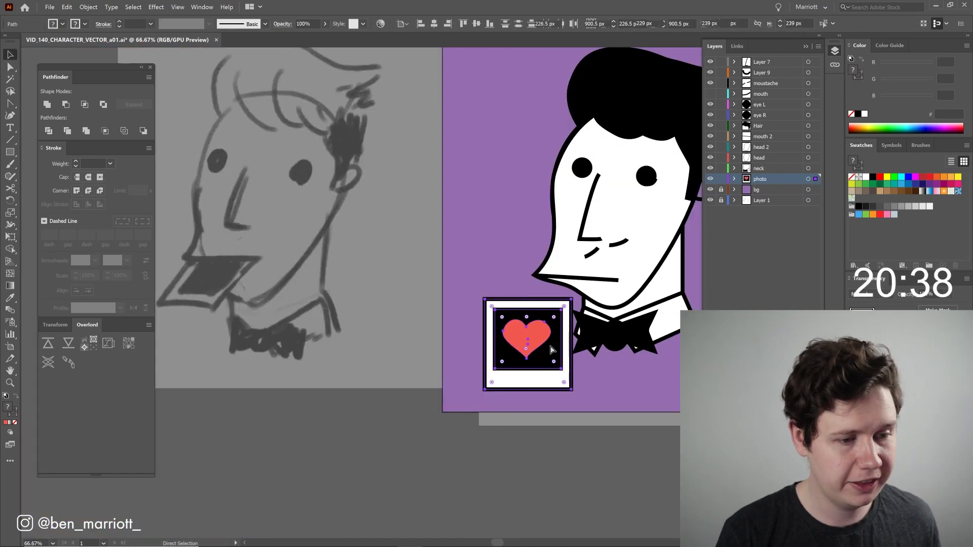
Reposition the Polaroid beside the bow tie and move the photo layer to the top of the layer stack, into Layer 7.
drag(521, 341, 497, 326)
drag(621, 233, 571, 254)
drag(481, 355, 512, 349)
drag(768, 185, 763, 63)
mouse_move(493, 317)
mouse_down()
mouse_move(551, 275)
mouse_move(551, 307)
mouse_move(490, 323)
mouse_up()
click(642, 450)
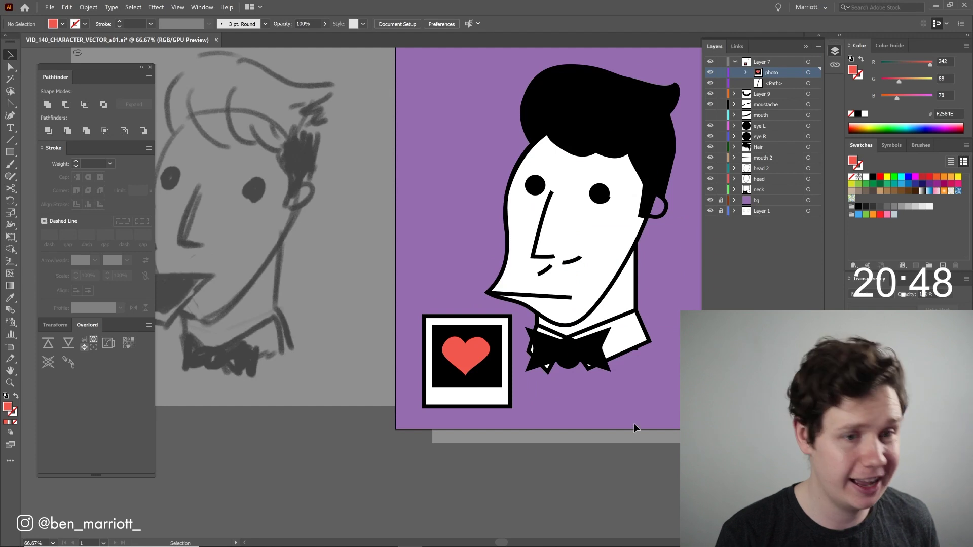
Save the Illustrator file and send all the artwork to the Character composition in After Effects with Overlord.
drag(654, 327, 579, 362)
key(ctrl+s)
mouse_move(328, 543)
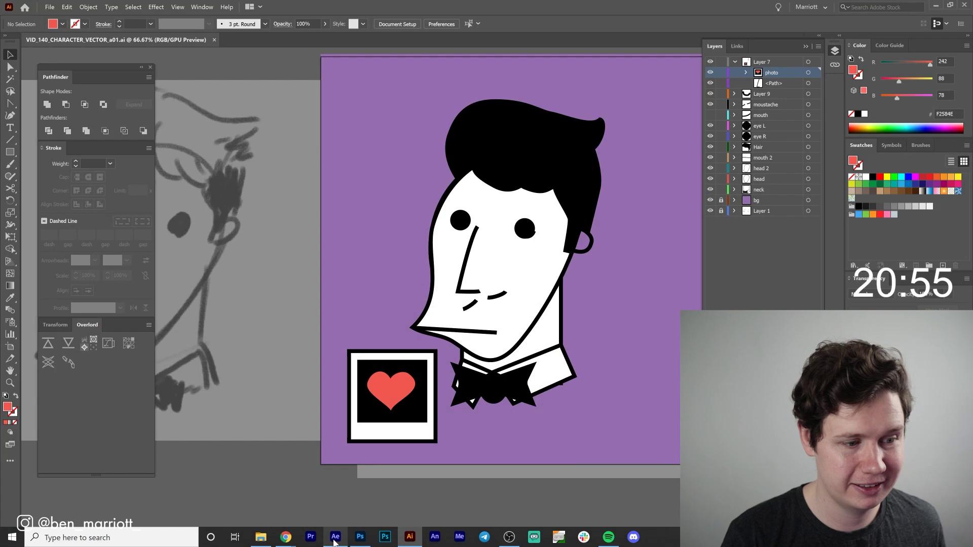
click(334, 542)
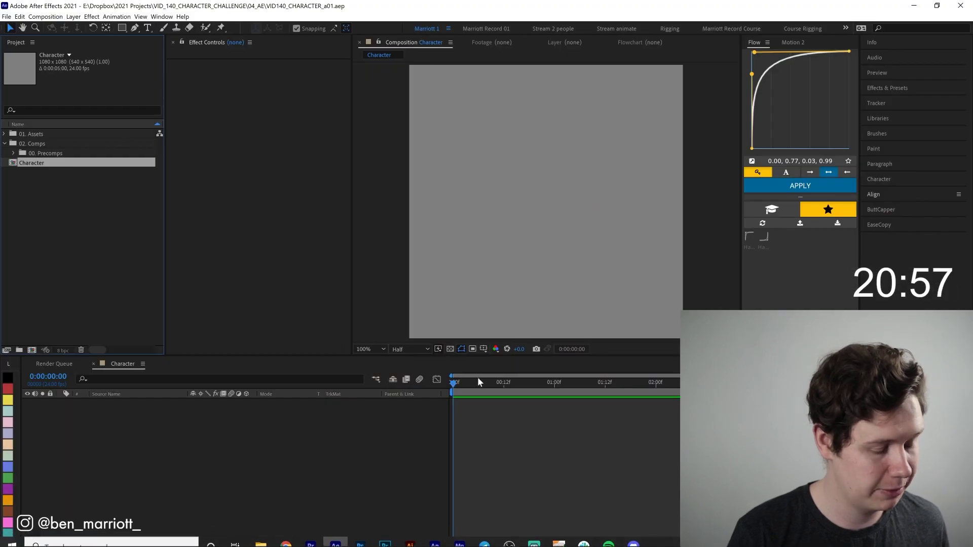
click(409, 537)
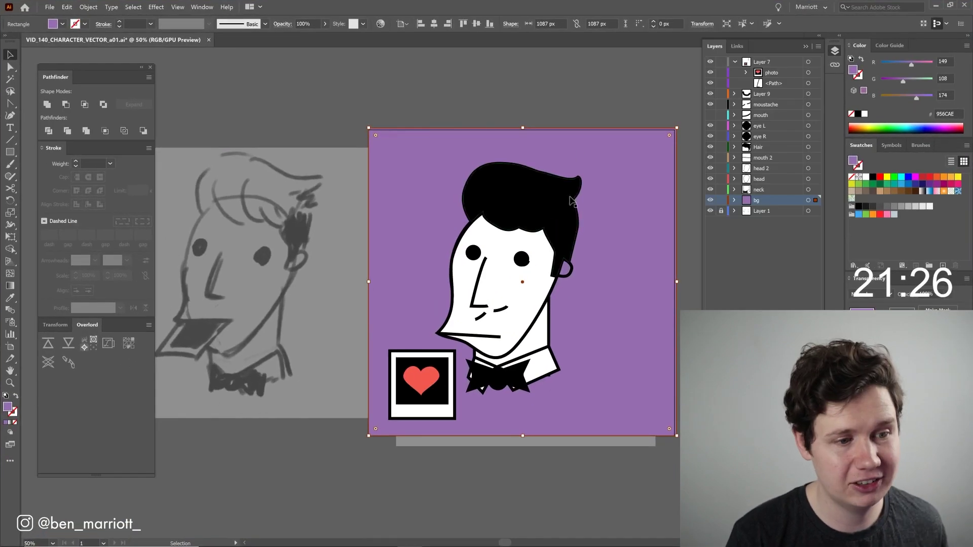
click(547, 203)
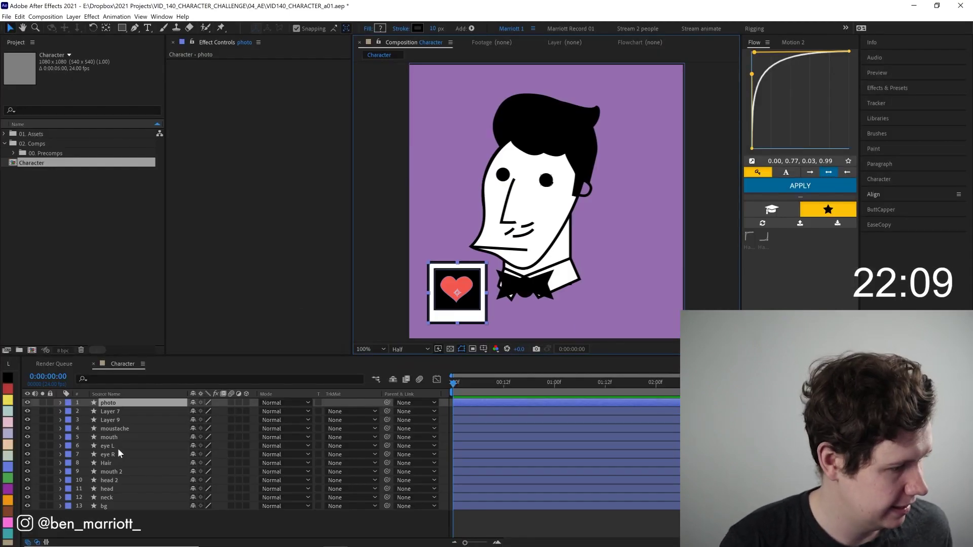
Give the bg layer a purple label and hide the photo layer.
click(118, 448)
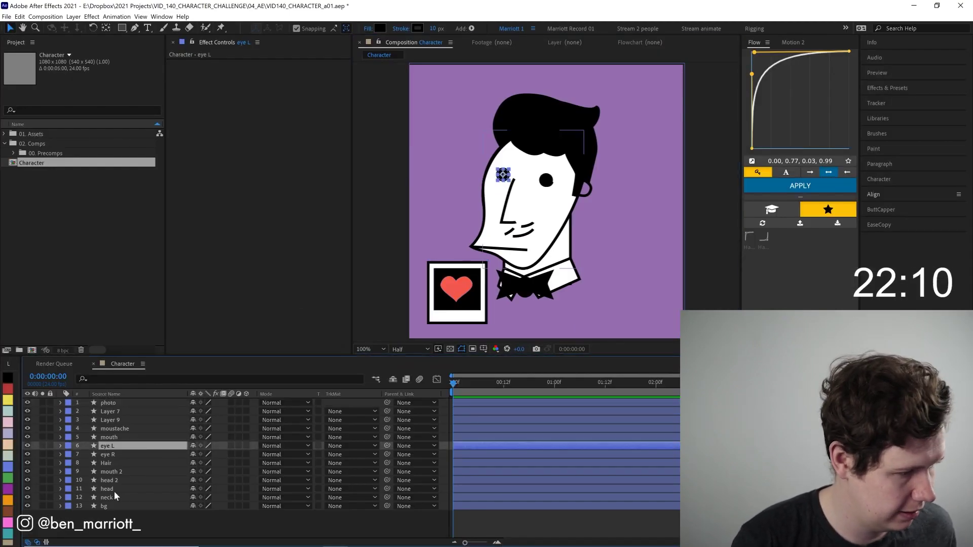
shift+click(118, 491)
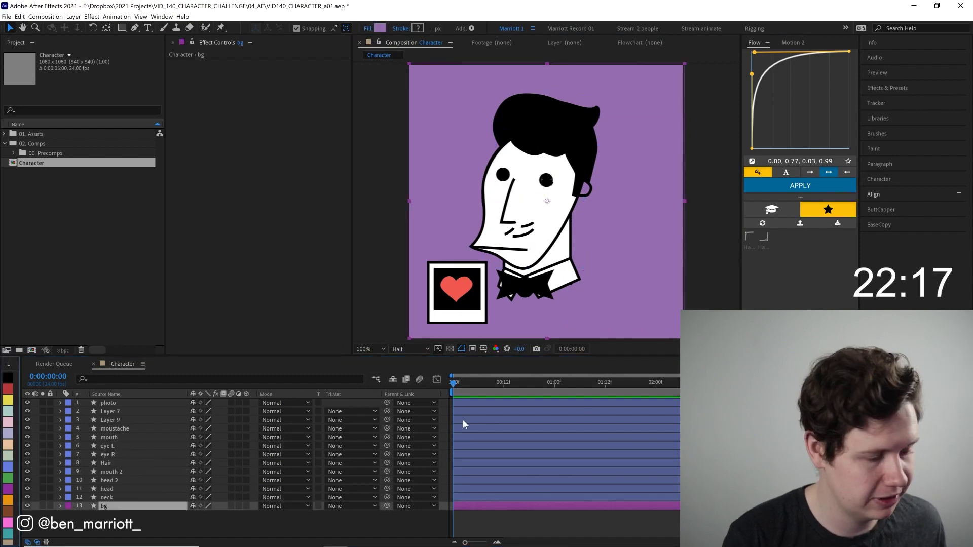
click(145, 447)
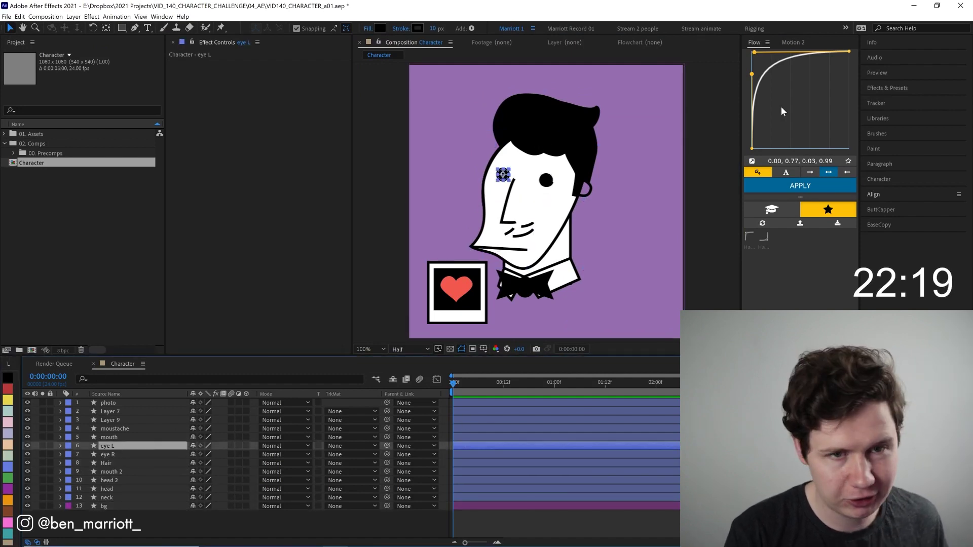
click(150, 411)
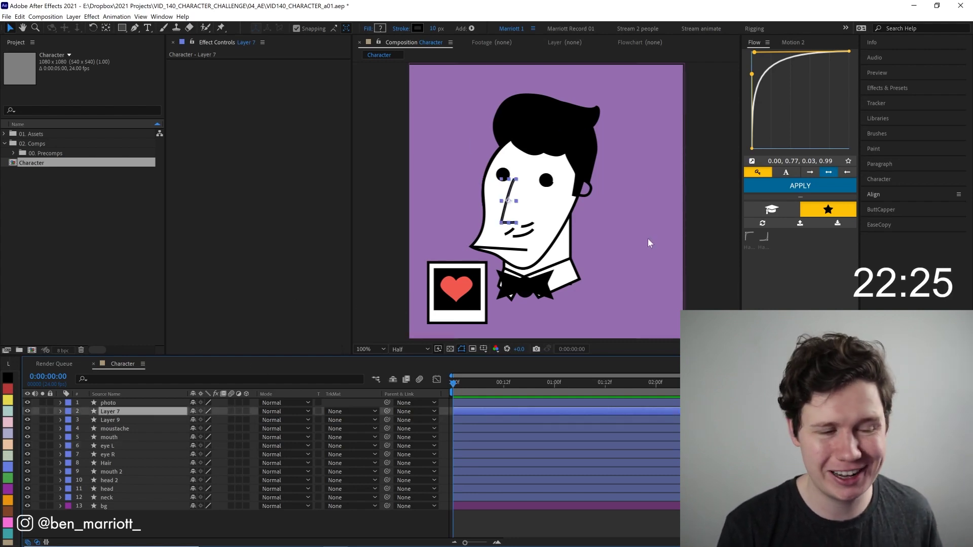
click(142, 403)
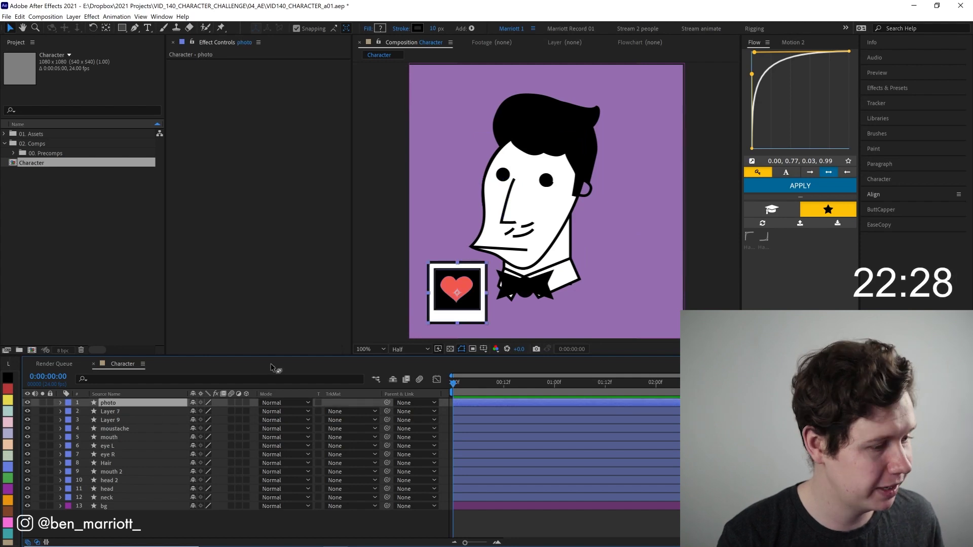
click(27, 403)
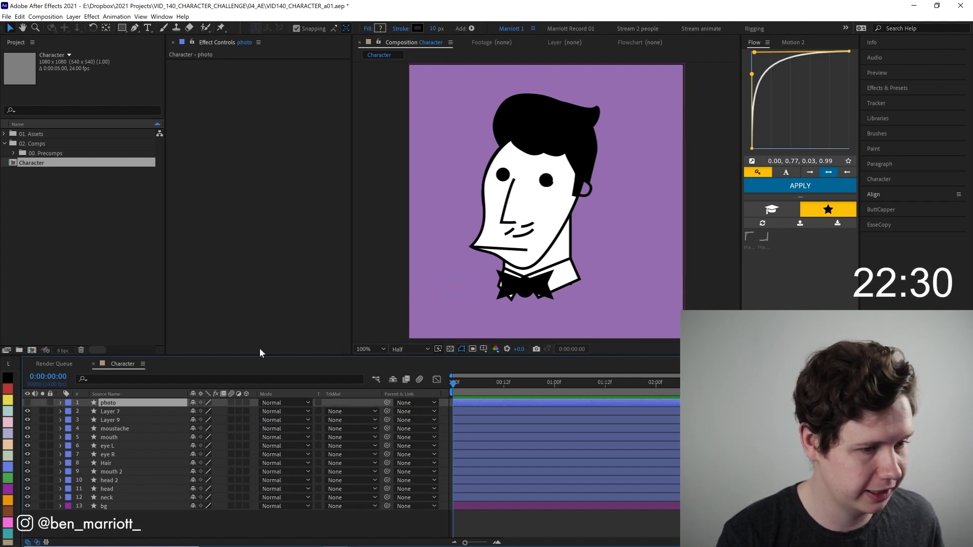
End the head and mouth layers at 0:00:01:00, start head 2 and mouth 2 there, and scrub through the swap.
click(112, 481)
drag(464, 482, 562, 485)
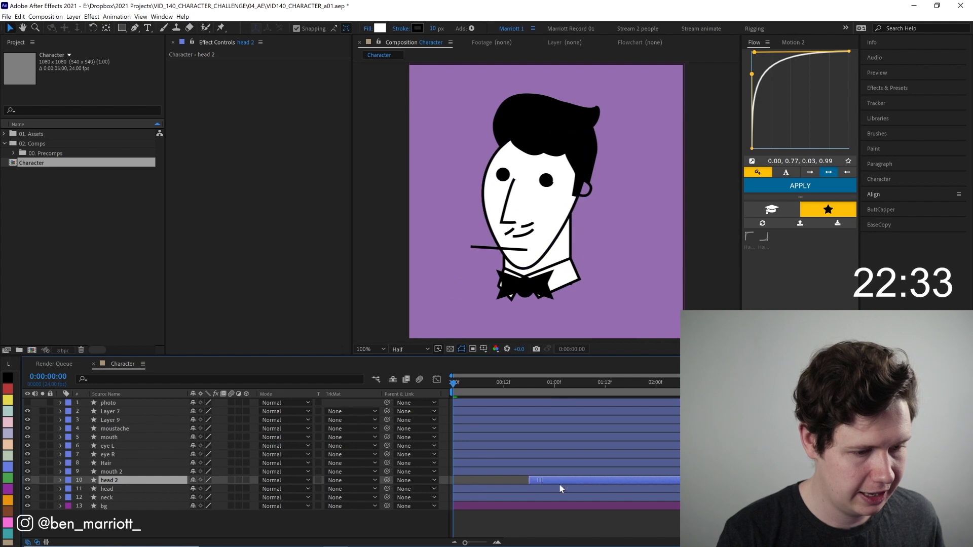
click(560, 386)
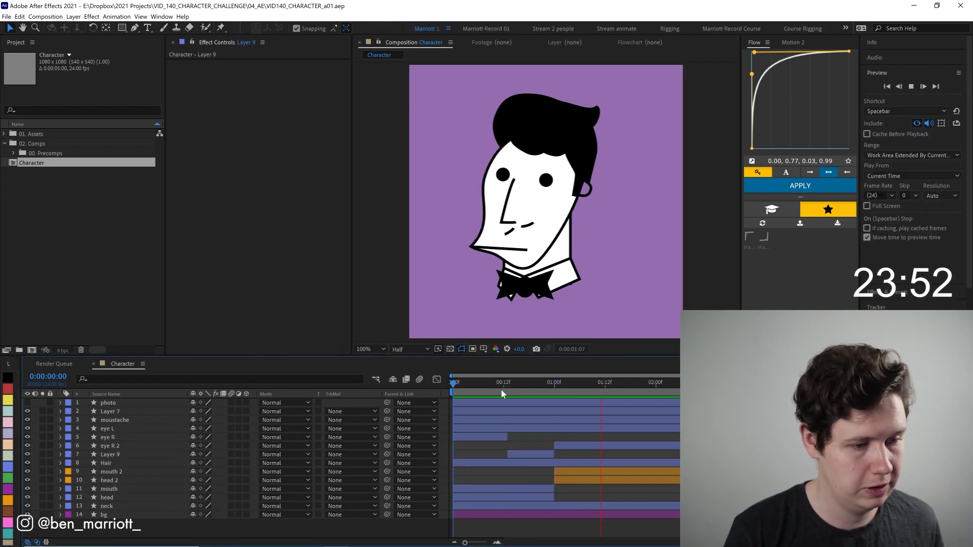
click(460, 387)
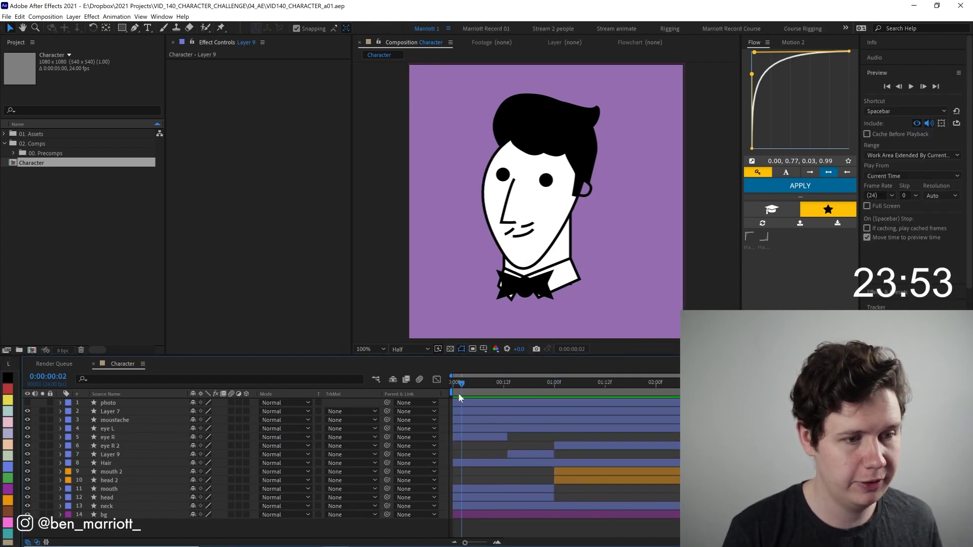
click(491, 386)
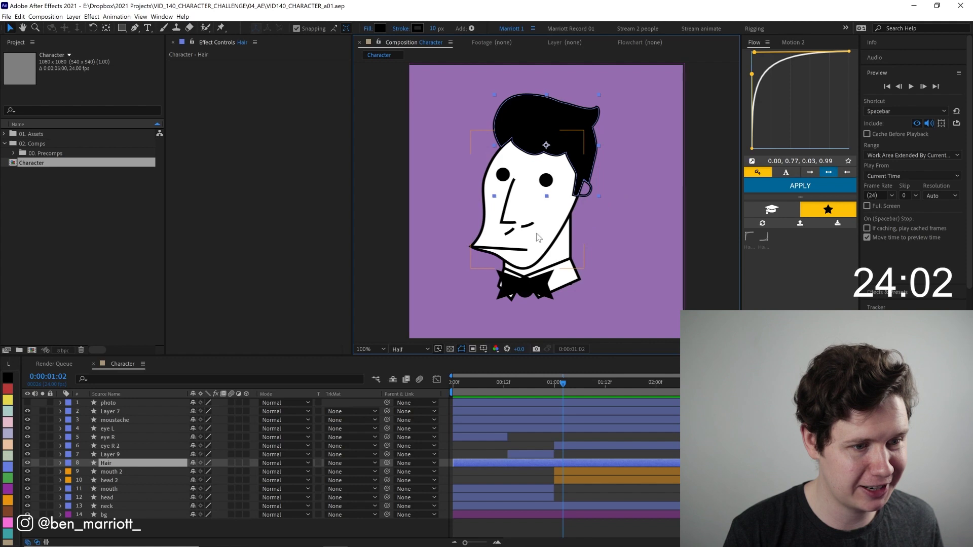
Keyframe the moustache layer's position and rotation so it reaches 353.0, 677.0 and 25° at 0:00:01:00.
click(535, 229)
click(508, 385)
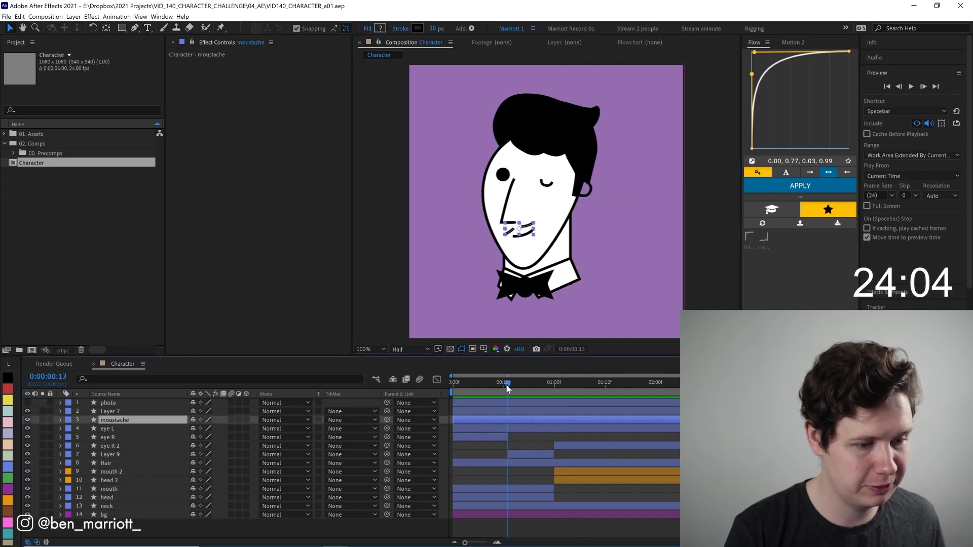
key(p)
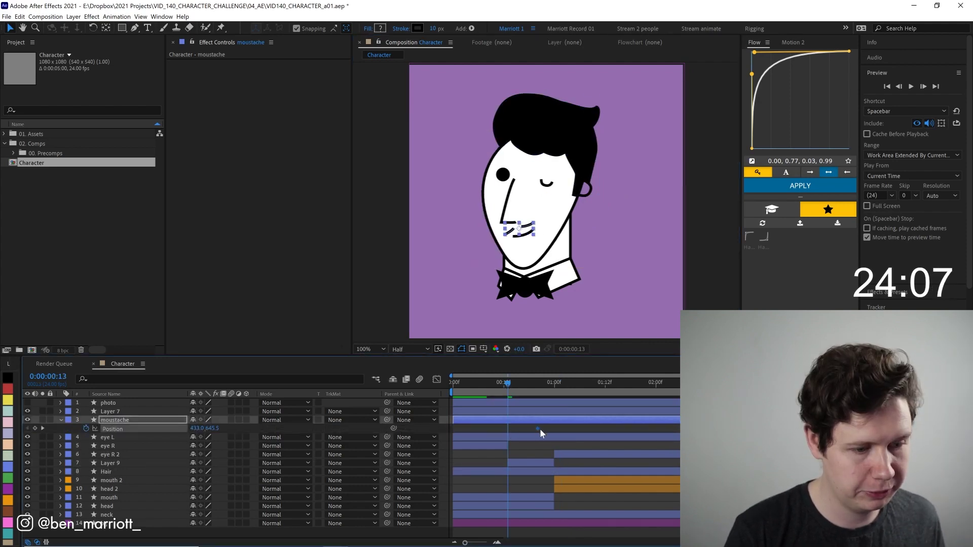
key(period)
click(556, 384)
key(r)
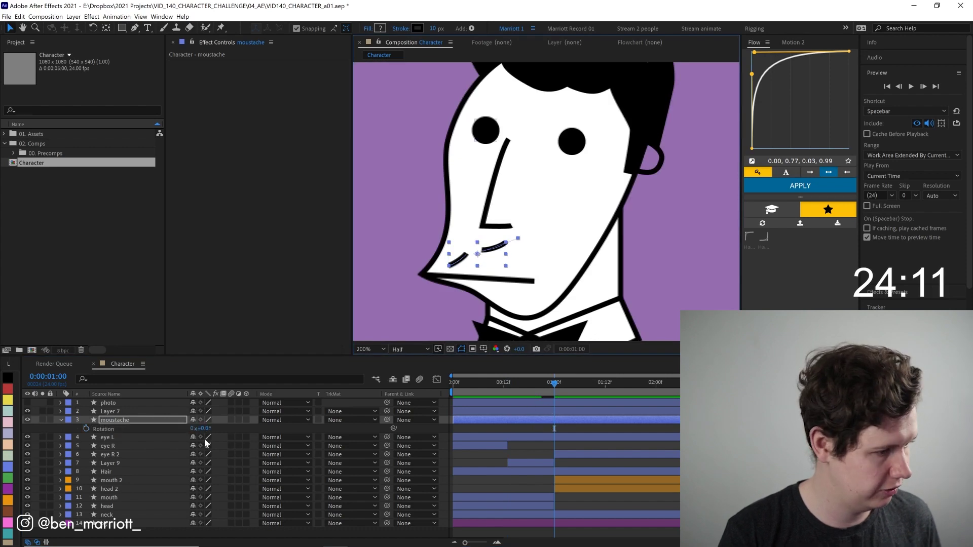
click(87, 428)
key(u)
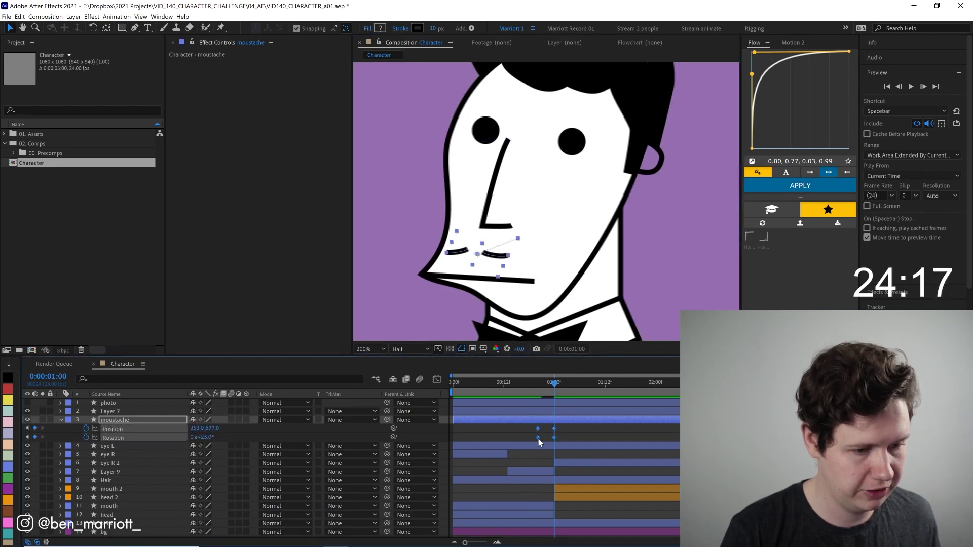
Ease the moustache's position and rotation keyframes and preview the movement.
ctrl+alt+click(538, 439)
click(524, 385)
key(space)
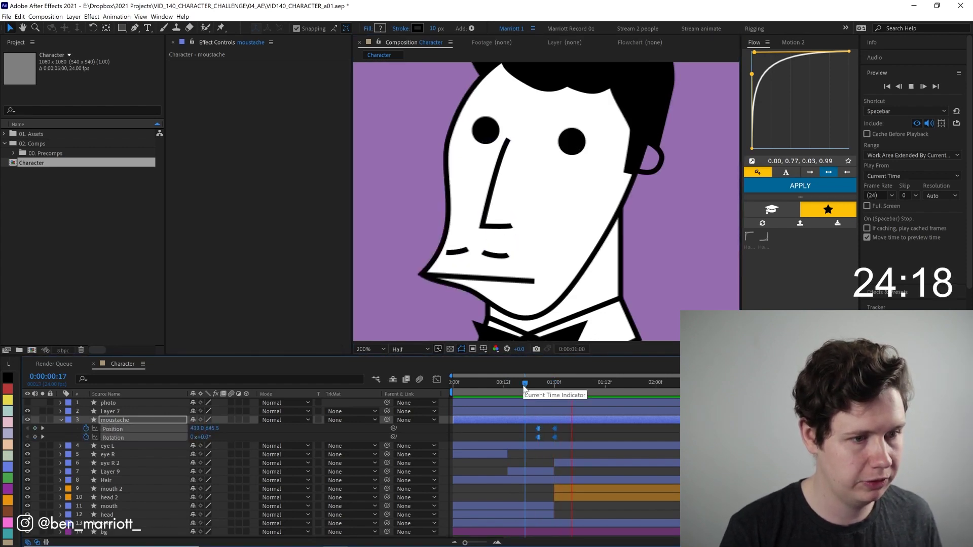
key(space)
key(space)
Keyframe the eye L layer's position and shift it to 350.0, 428.0 at 0:00:01:00.
drag(557, 388, 555, 387)
click(554, 446)
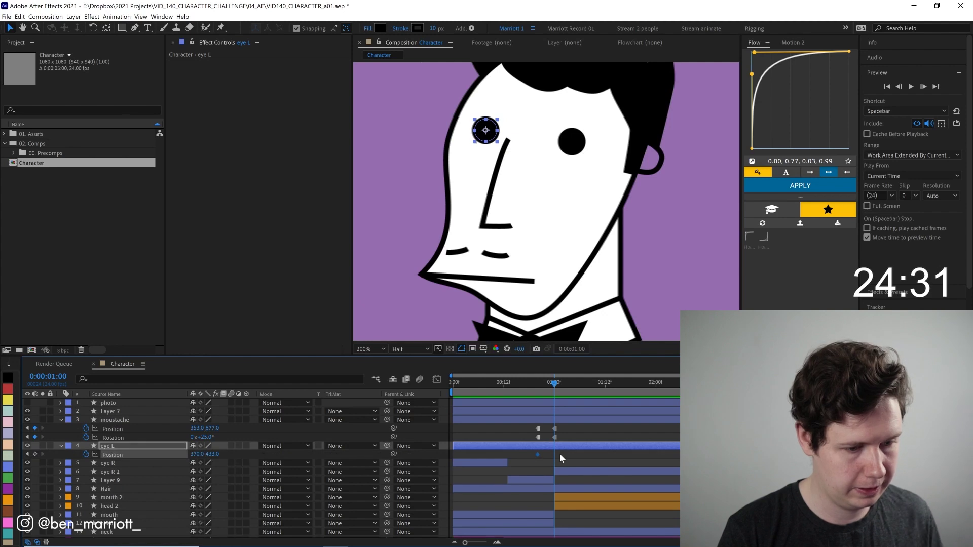
click(560, 455)
click(559, 447)
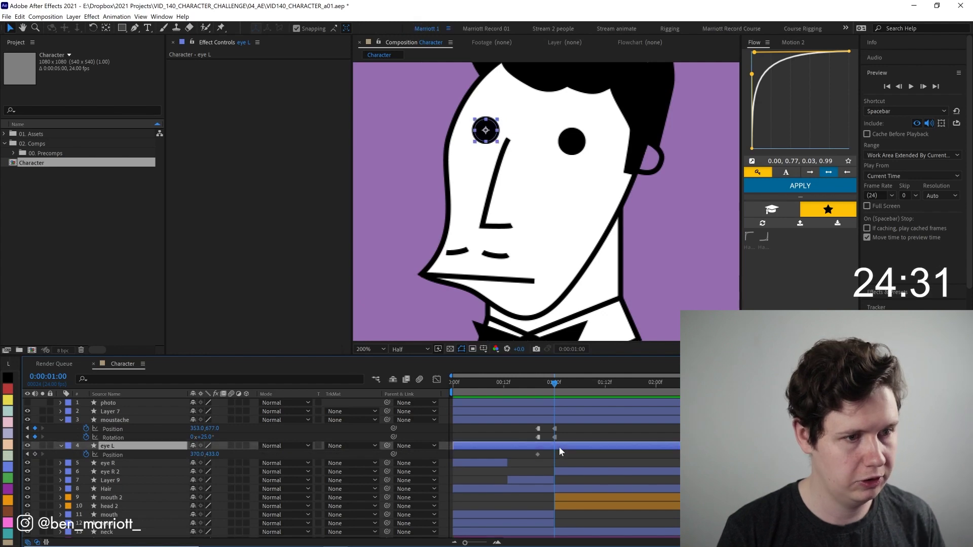
key(shift+Left)
key(shift+Left)
key(shift+Left)
key(shift+Up)
key(Left)
key(Left)
key(Left)
key(Left)
key(Left)
Animate the eye R 2 layer to position 560.0, 455.0, start the facial keyframes at 0:00:01:00, and scrub through them.
click(567, 473)
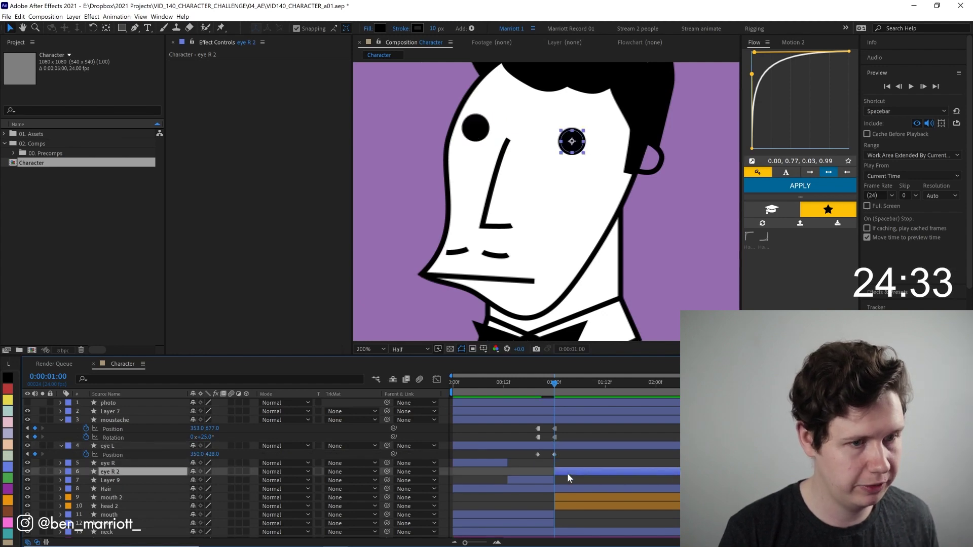
key(p)
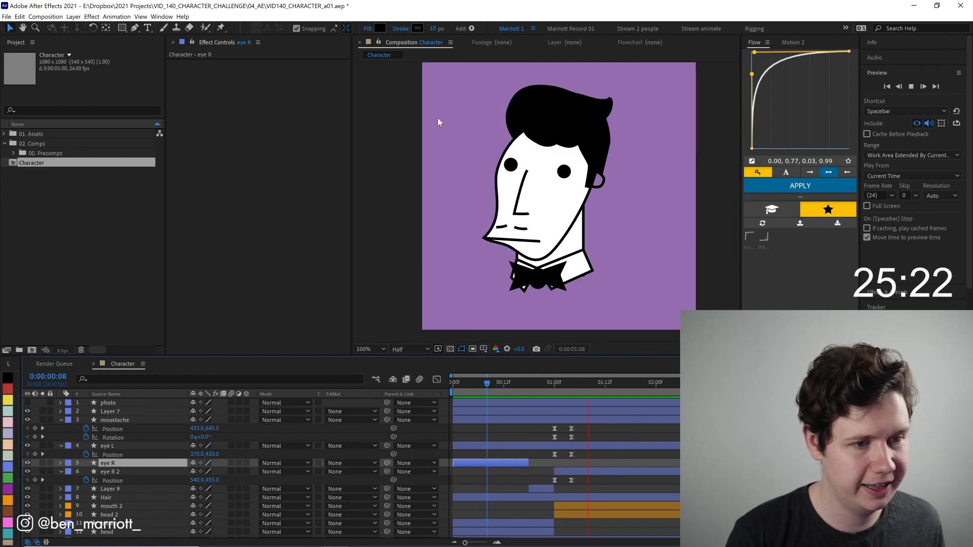
click(542, 385)
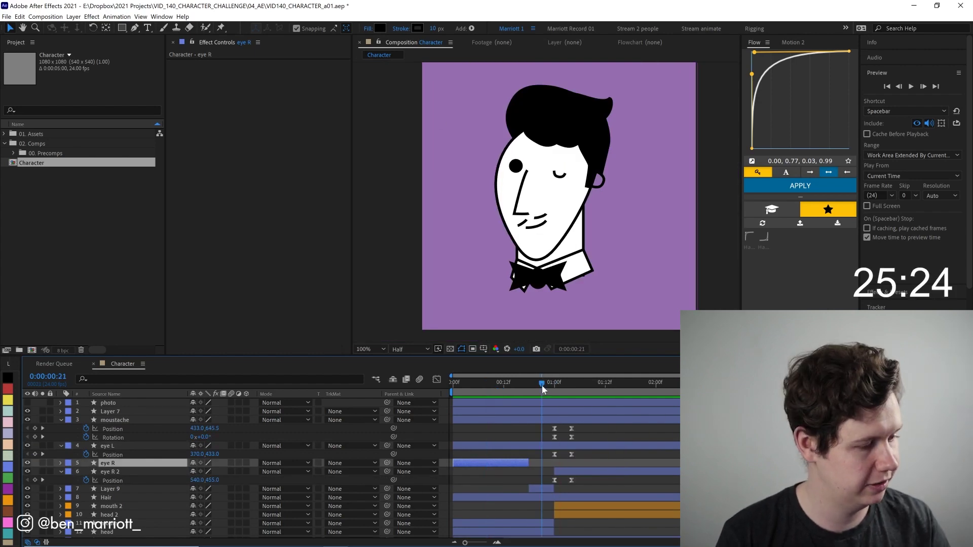
drag(545, 385, 578, 385)
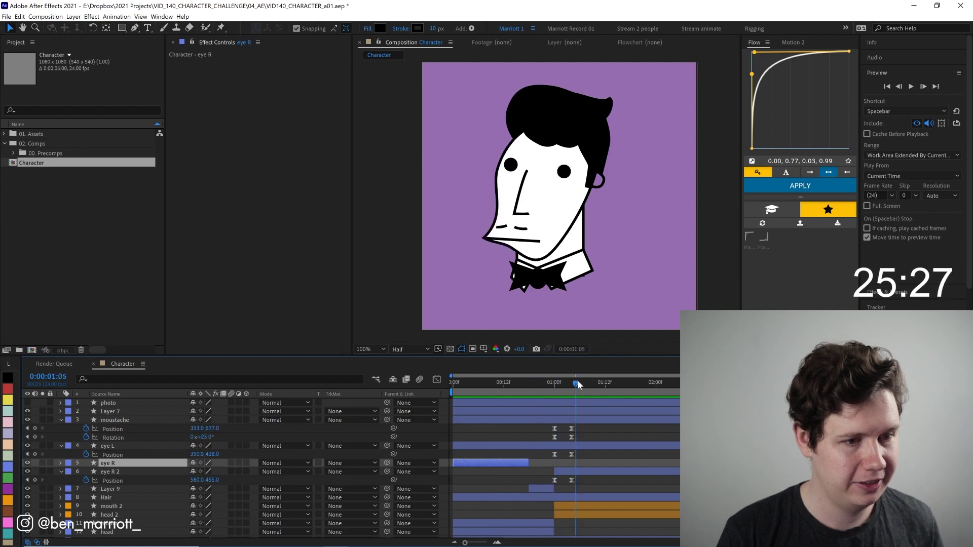
Make the photo layer visible.
click(106, 406)
click(27, 403)
Try the CC Slant effect on the photo layer.
click(884, 75)
click(897, 89)
click(884, 100)
text(cc sl)
double_click(897, 120)
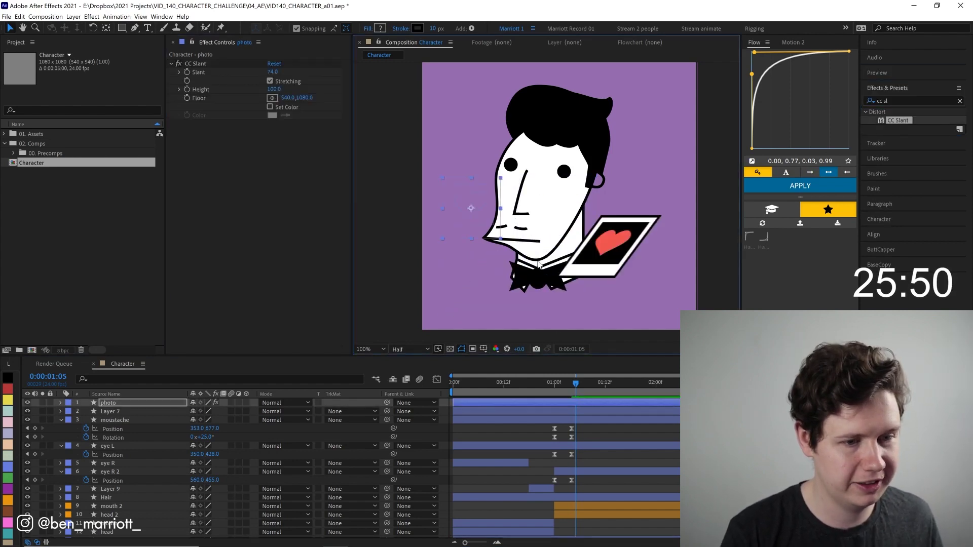
Place the photo over the mouth rotated 33° and set its first position keyframe at 0:00:01:00.
drag(618, 220, 562, 208)
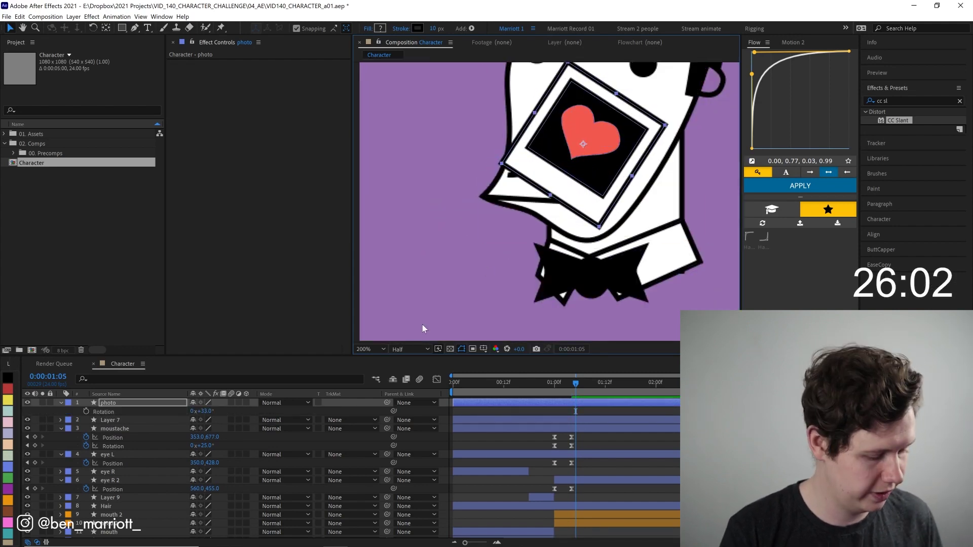
click(146, 412)
click(87, 411)
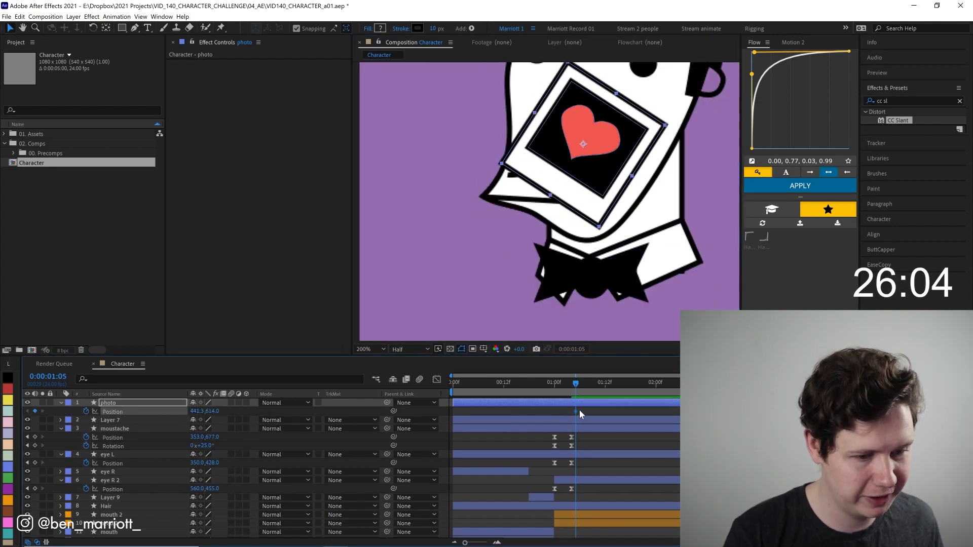
drag(574, 412, 558, 413)
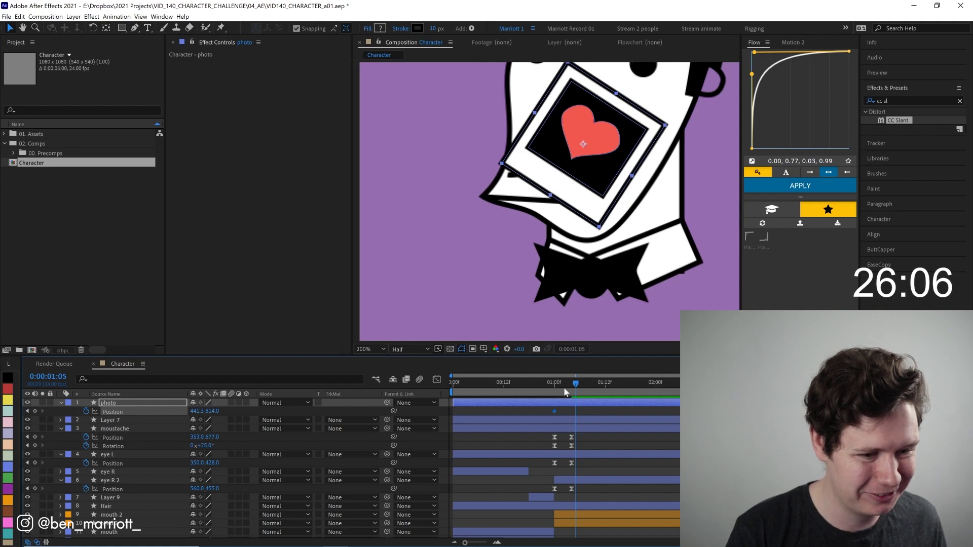
click(554, 388)
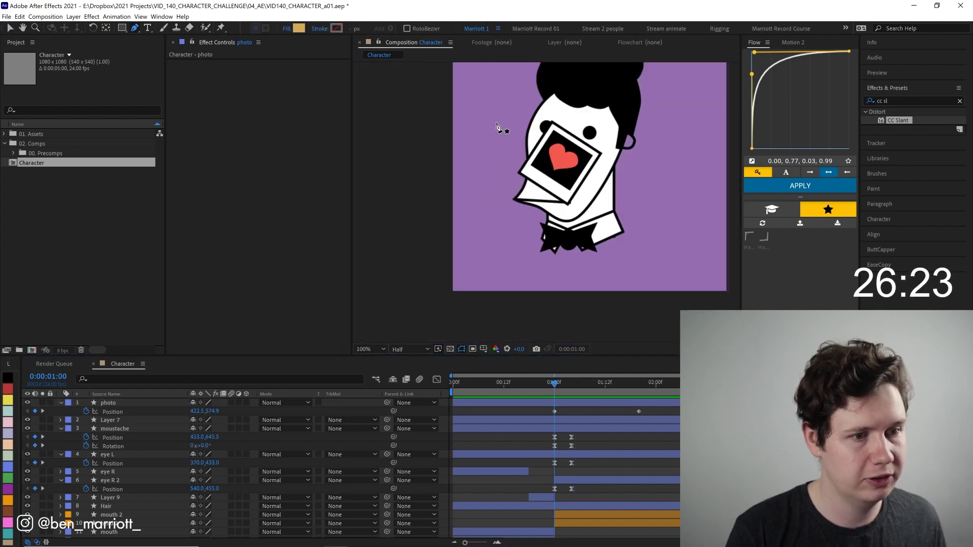
Draw a closed shape named matte above the mouth line, use it as the photo's inverted alpha matte, and preview the result.
click(495, 118)
click(597, 204)
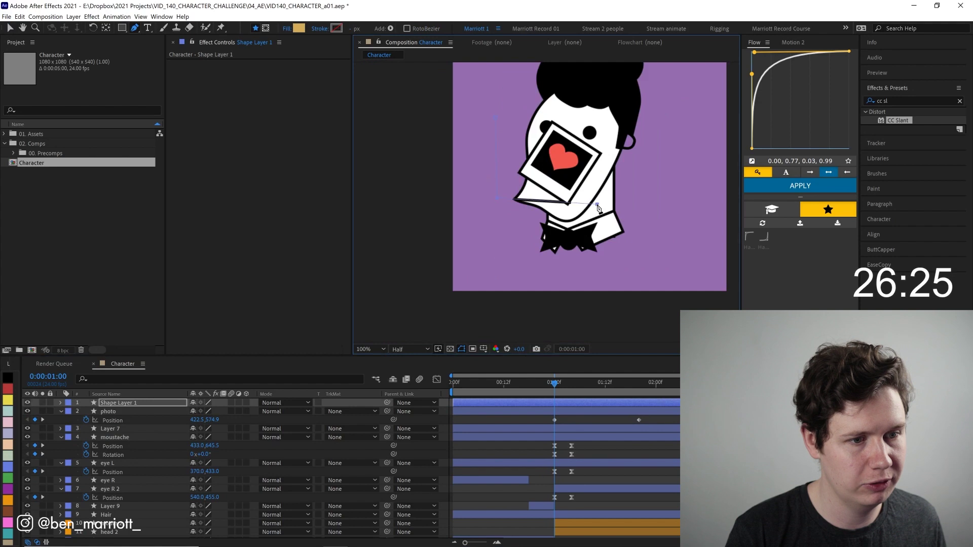
click(538, 91)
click(495, 117)
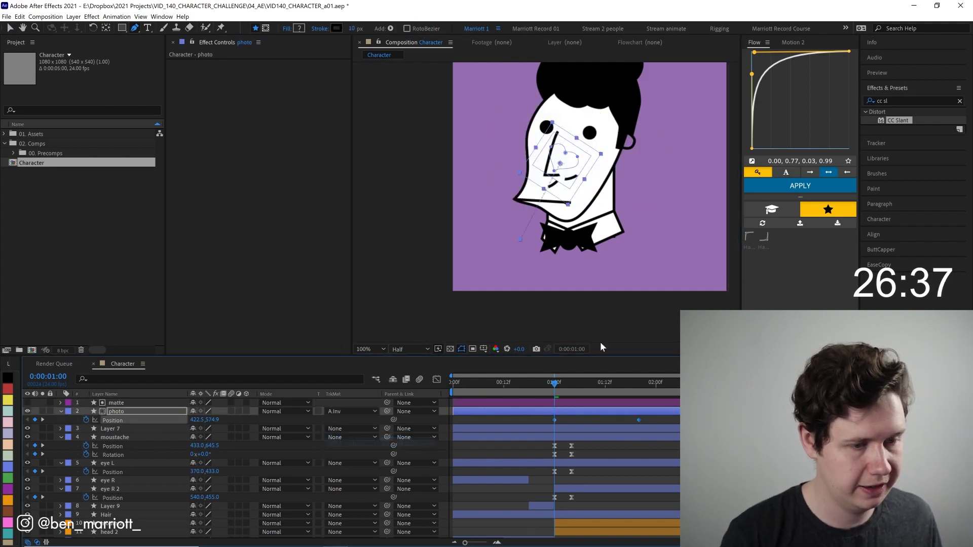
click(551, 386)
key(space)
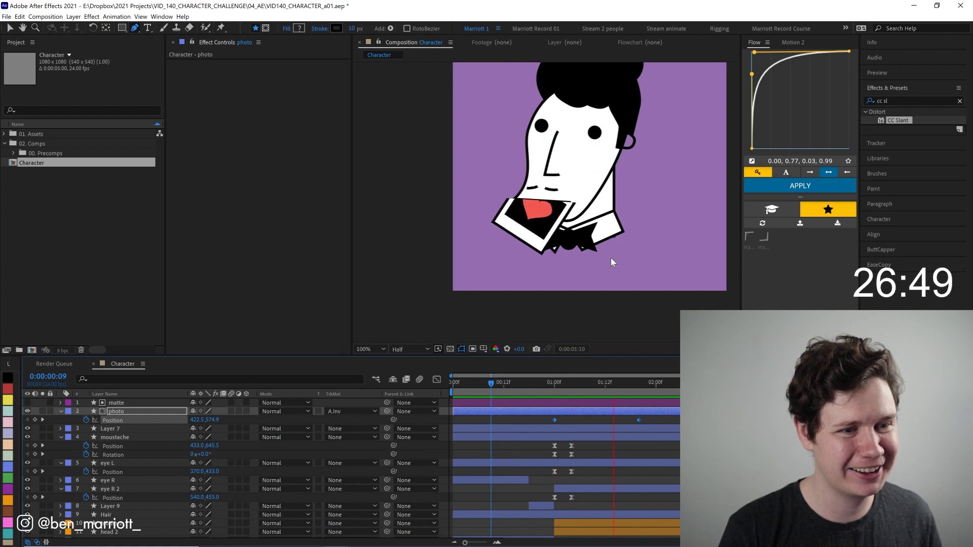
click(550, 385)
drag(582, 287, 559, 303)
key(space)
drag(567, 387, 605, 385)
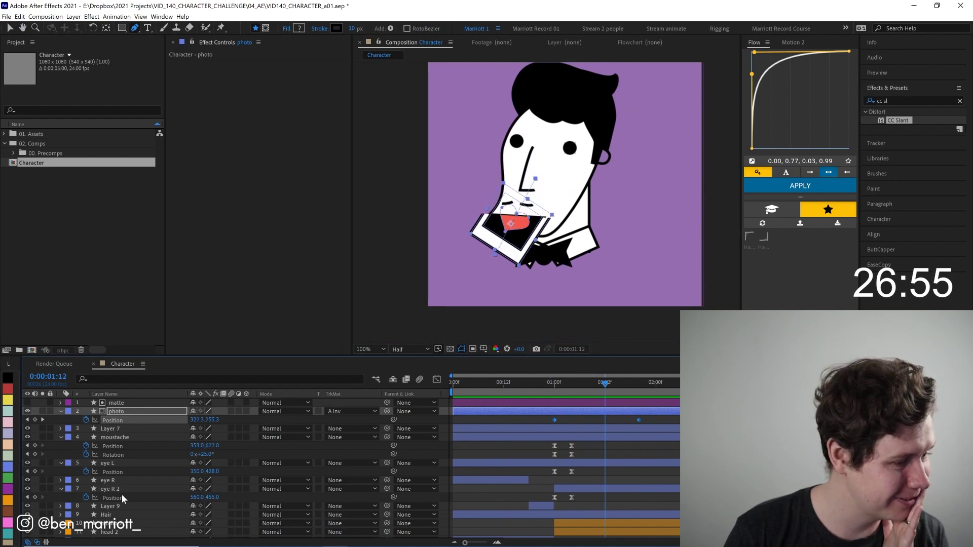
Move the mouth 2 layer up the stack to directly below the photo layer.
click(122, 524)
scroll(131, 512, down, 1)
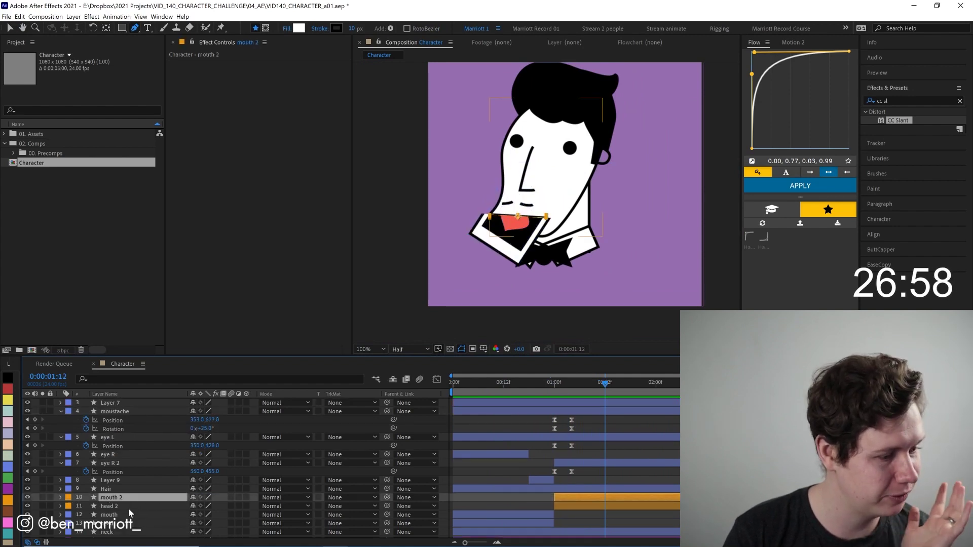
drag(128, 497, 119, 400)
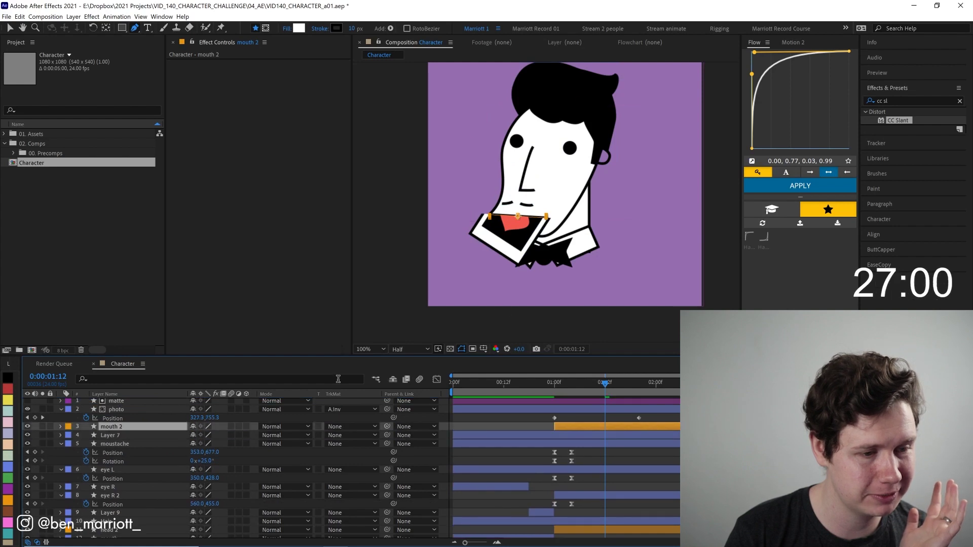
Scale the photo layer to 75% and scrub through its exit from the mouth.
click(603, 409)
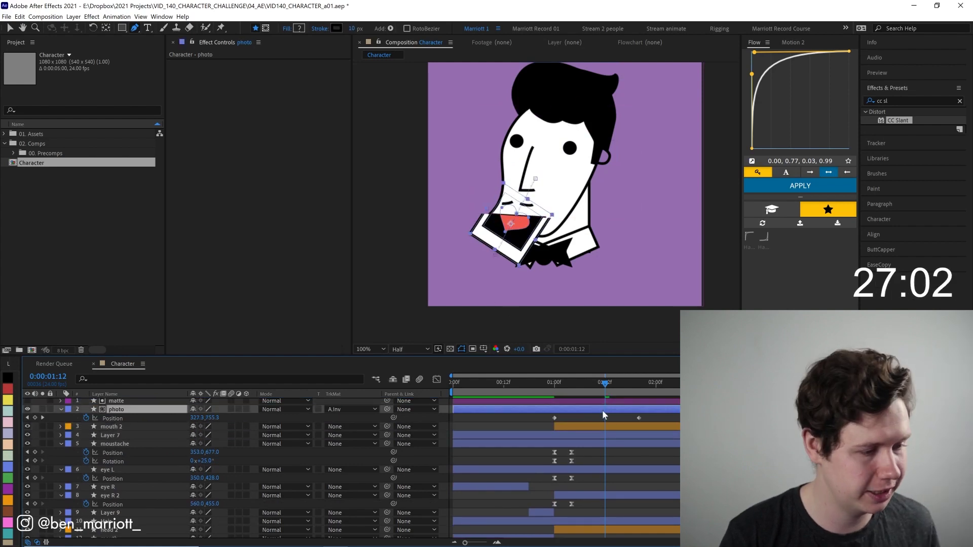
key(s)
drag(205, 418, 190, 418)
drag(190, 418, 192, 418)
click(547, 384)
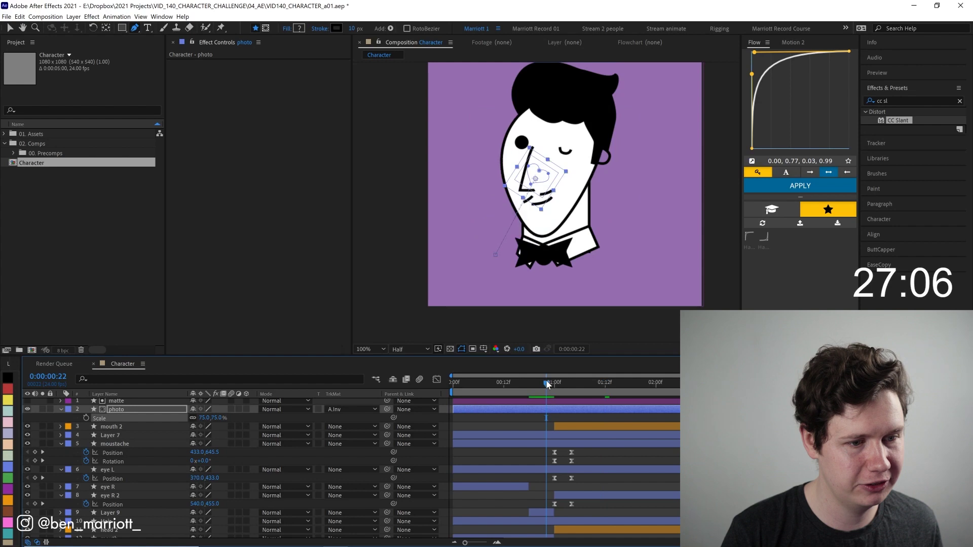
drag(546, 383, 592, 383)
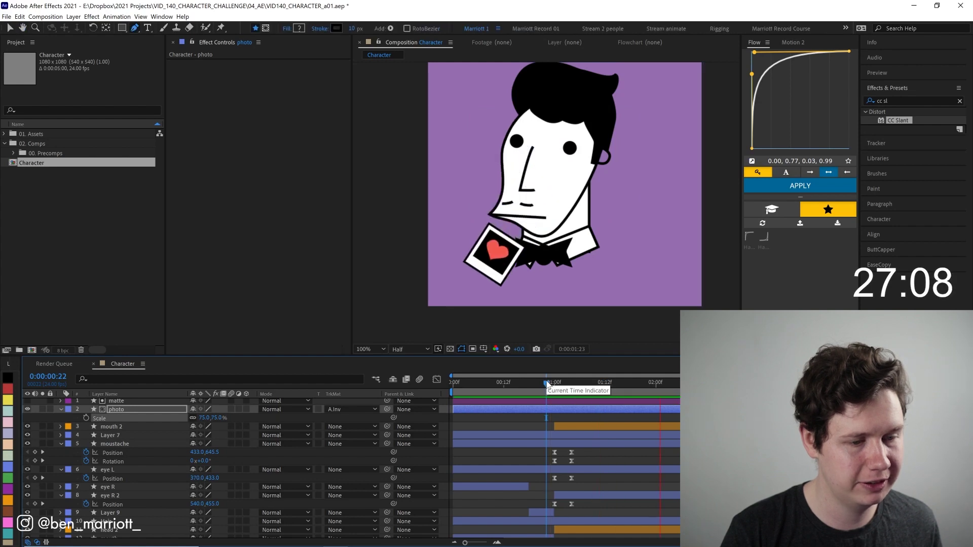
Move the photo's end position off the canvas to 21.8, 1211.5, with its keyframe at 0:00:02:00, and scrub through it.
key(p)
click(640, 389)
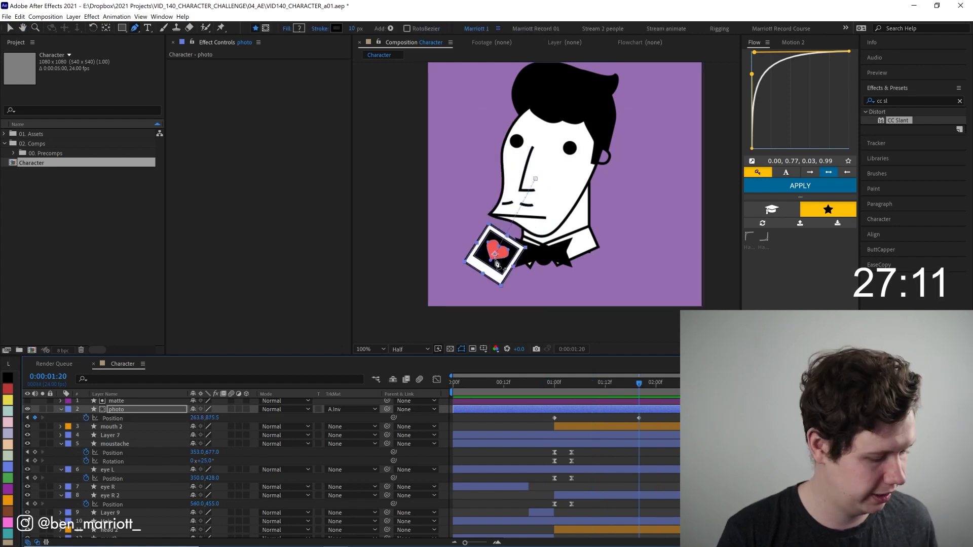
key(v)
drag(498, 262, 439, 349)
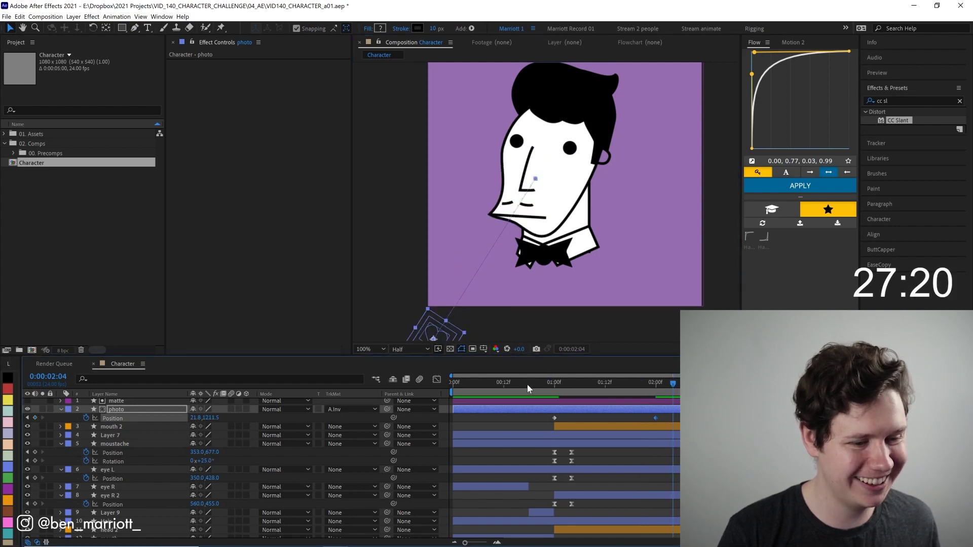
drag(527, 384, 558, 391)
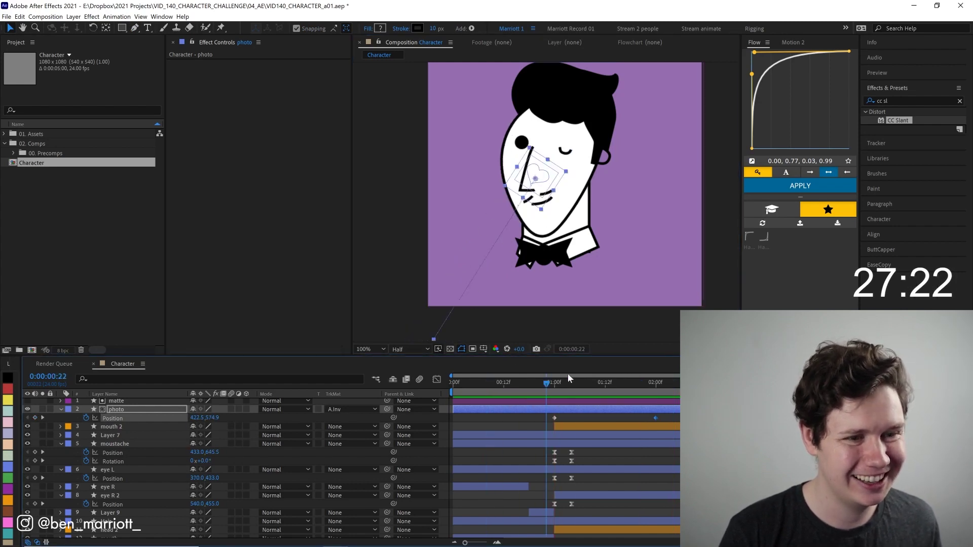
Fill the ear shape in the Hair layer with white.
click(609, 162)
scroll(611, 160, up, 1)
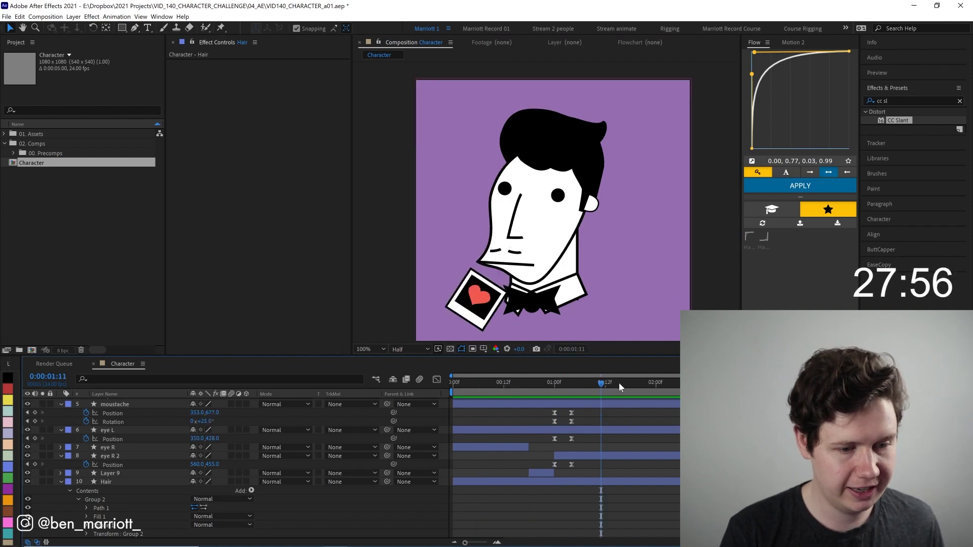
Paste copies of the moustache, eye L and eye R 2 keyframes at 0:00:01:17 and time-reverse them.
click(656, 386)
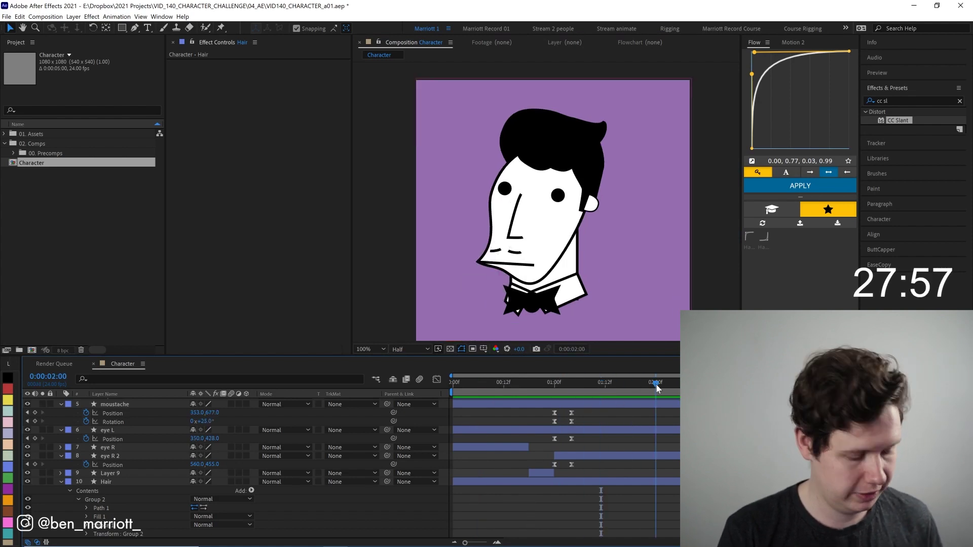
drag(582, 409, 548, 429)
click(626, 391)
drag(585, 470, 543, 462)
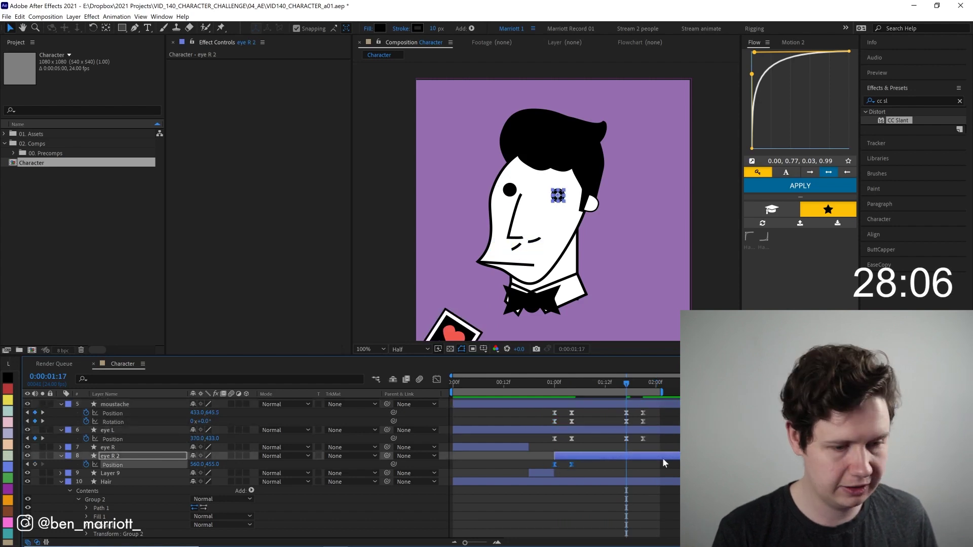
key(ctrl+v)
right_click(625, 463)
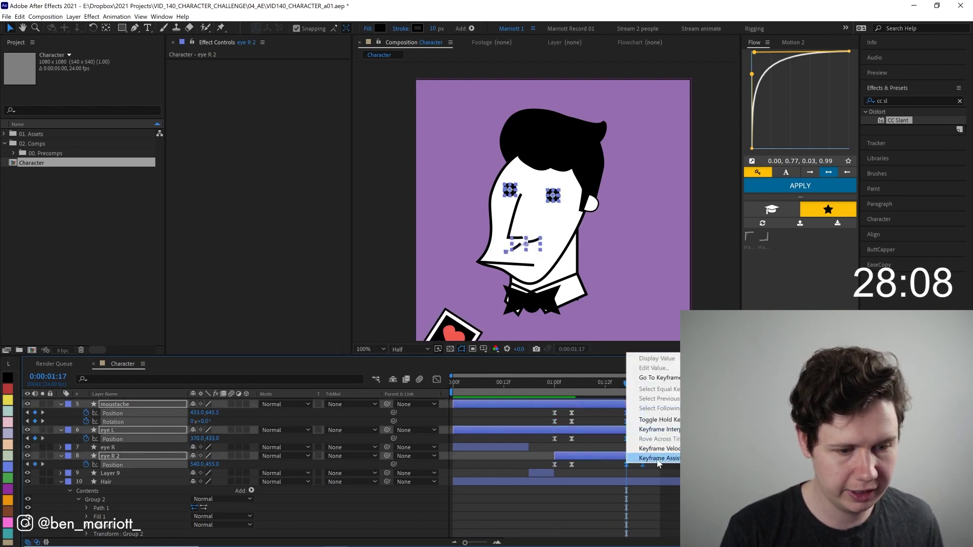
click(765, 540)
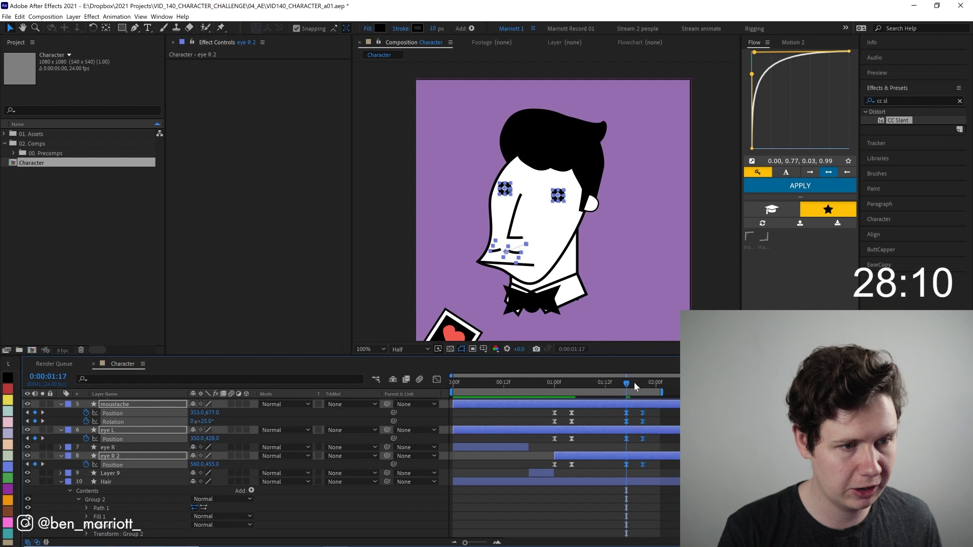
Shift the reversed keyframes to end just past 0:00:02:00 and apply the 0.95, 0.02, 0.98, 0.06 Flow curve to them.
click(655, 387)
drag(642, 413, 660, 413)
click(800, 186)
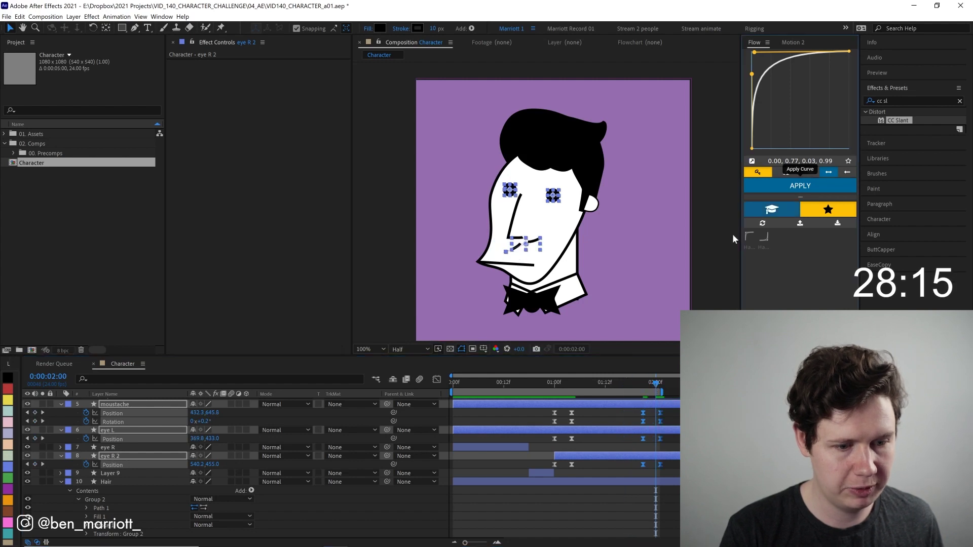
click(763, 236)
click(800, 186)
Reshape the head 2 and mouth 2 paths back towards the closed-mouth pose, with return keyframes from 0:00:01:21 to just past 0:00:02:00.
click(638, 386)
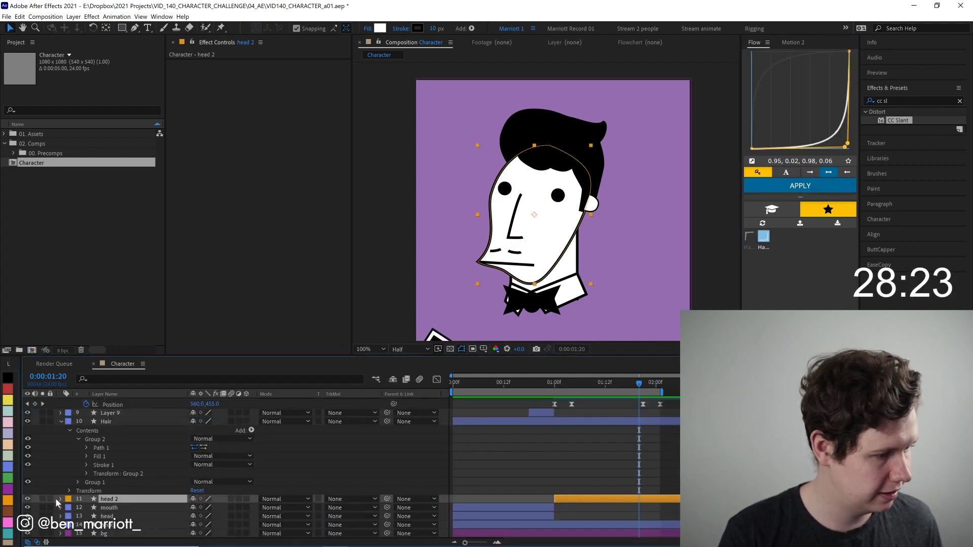
click(59, 499)
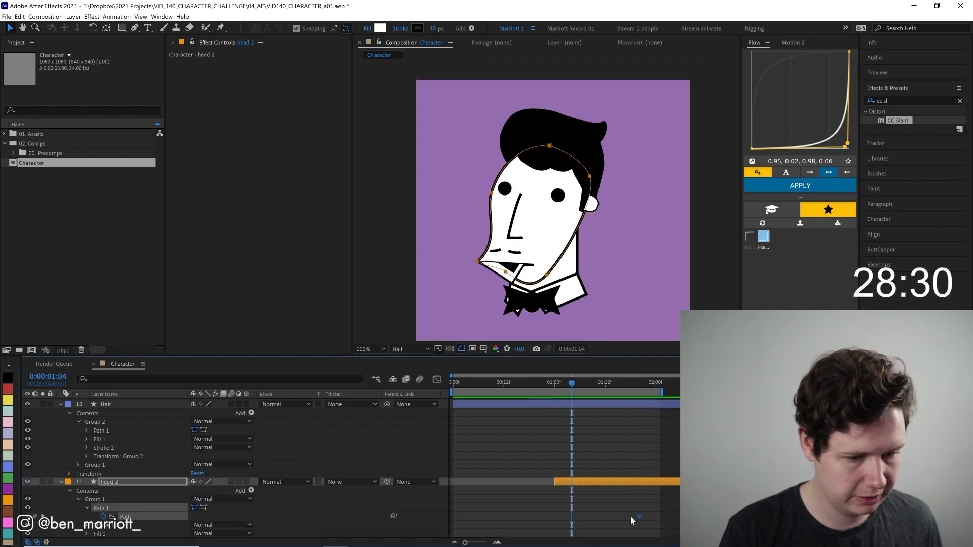
drag(432, 272, 468, 264)
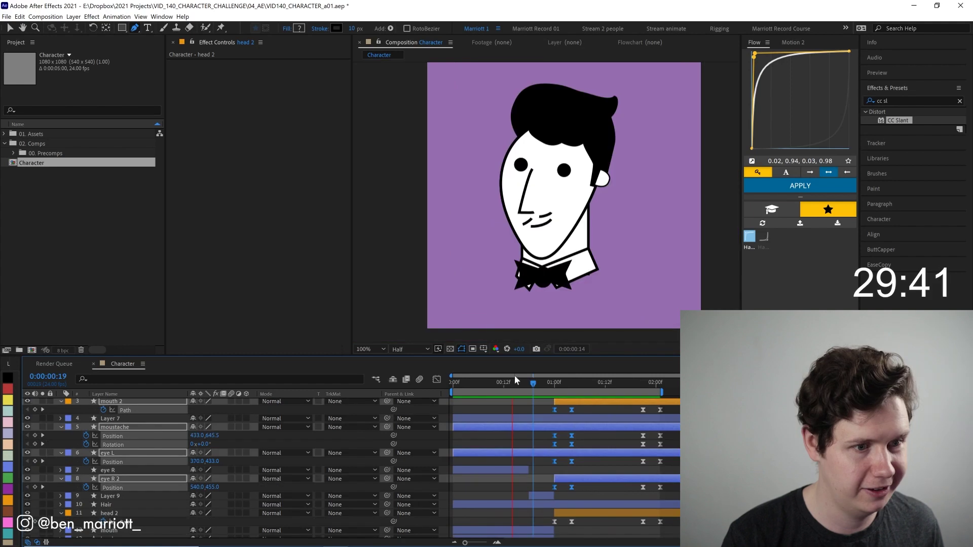
drag(515, 384, 527, 427)
drag(529, 470, 545, 468)
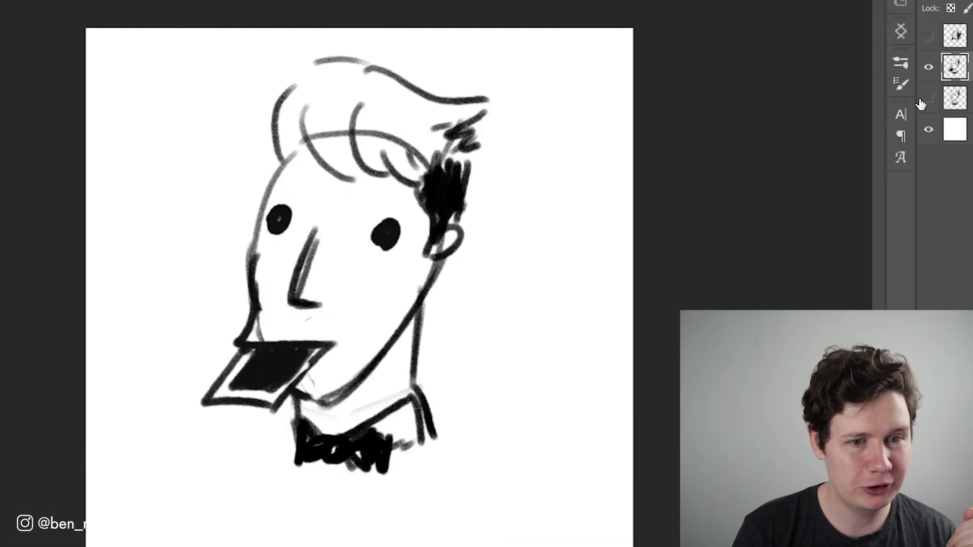
Switch to the character sketch in Photoshop and toggle its pose layers' visibility to compare the drawn poses.
click(925, 99)
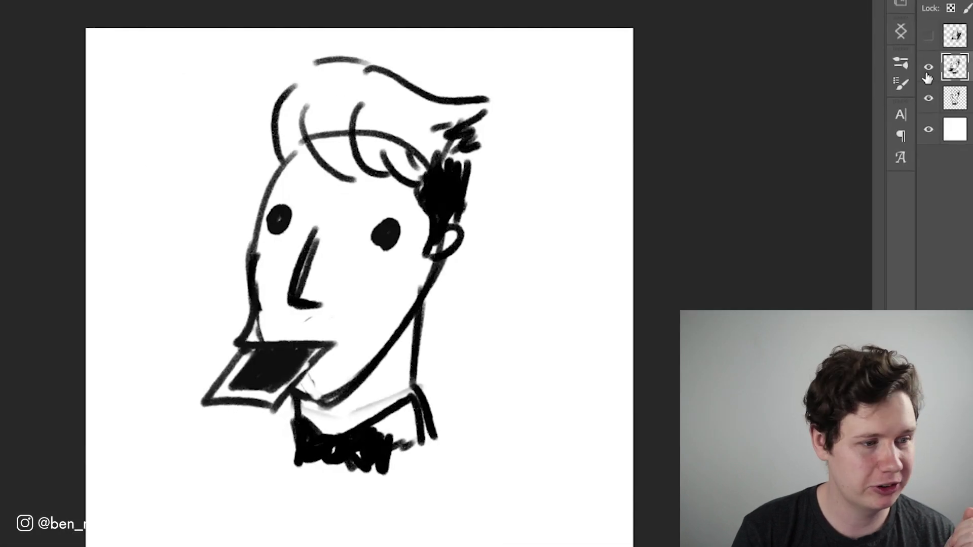
click(926, 74)
click(926, 74)
click(926, 74)
click(926, 74)
click(927, 70)
click(928, 70)
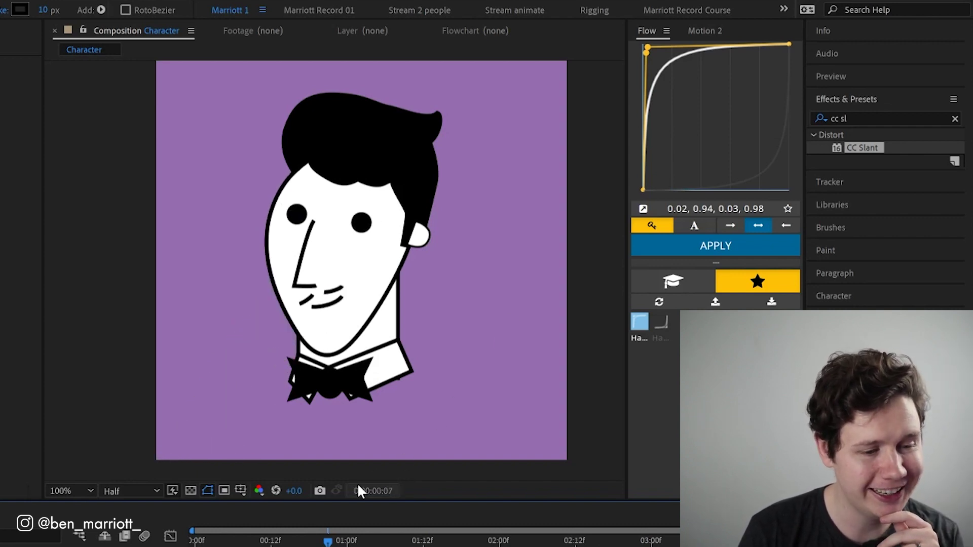
Examine the photo leaving the mouth up to 0:00:01:08, and play the animation back from just before 0:00:01:00.
drag(330, 542, 373, 542)
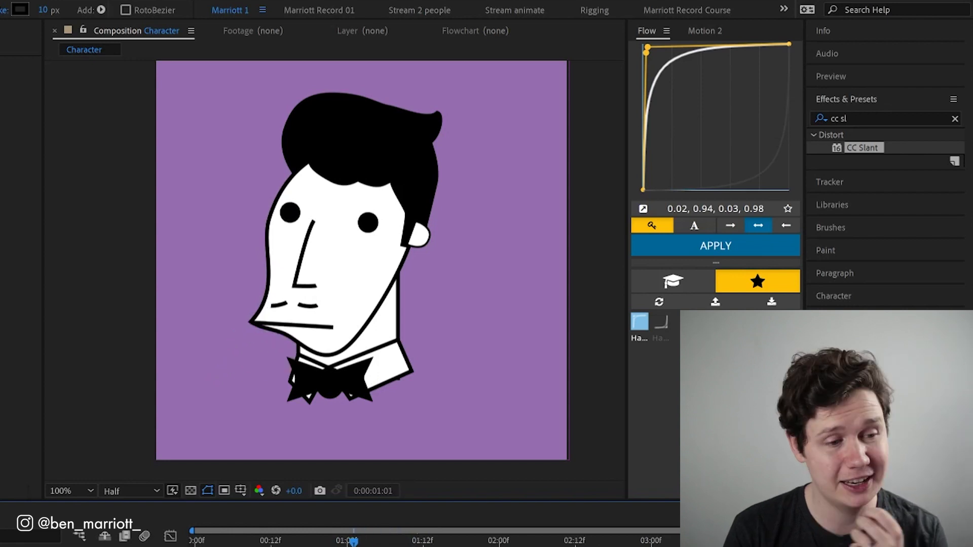
scroll(286, 331, up, 1)
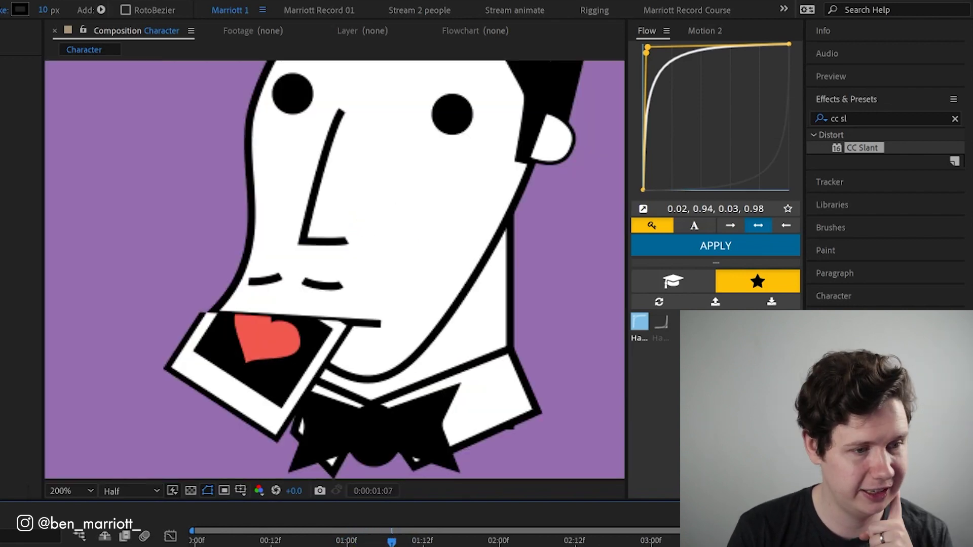
drag(353, 546, 398, 544)
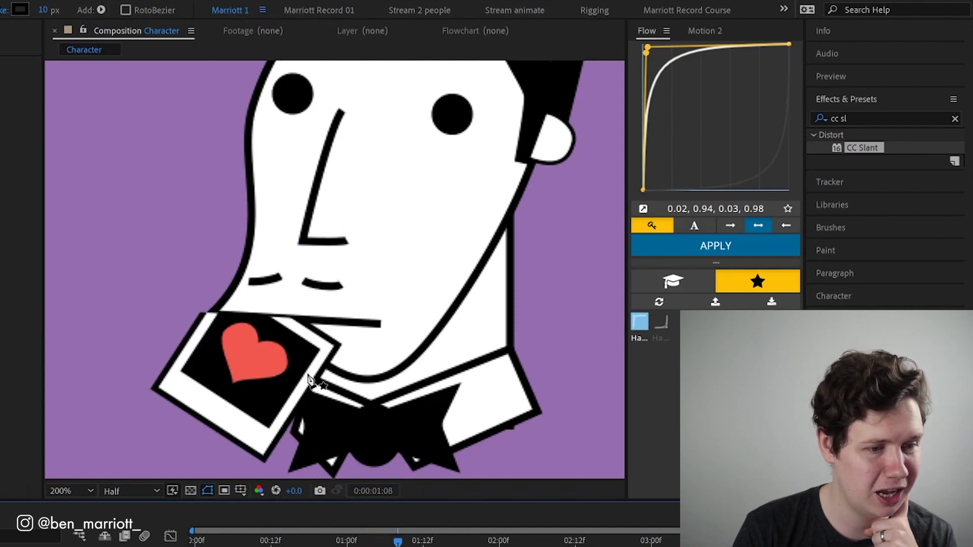
key(comma)
click(328, 546)
key(space)
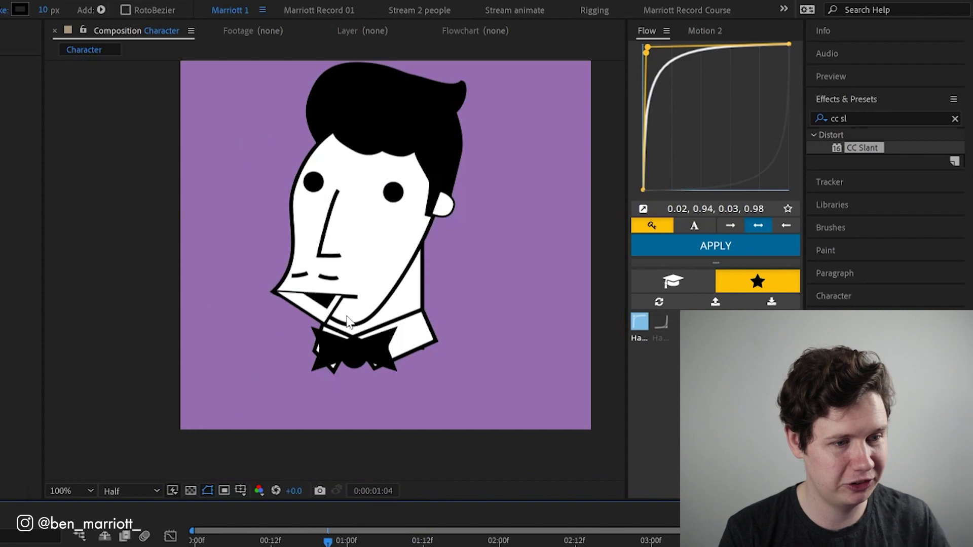